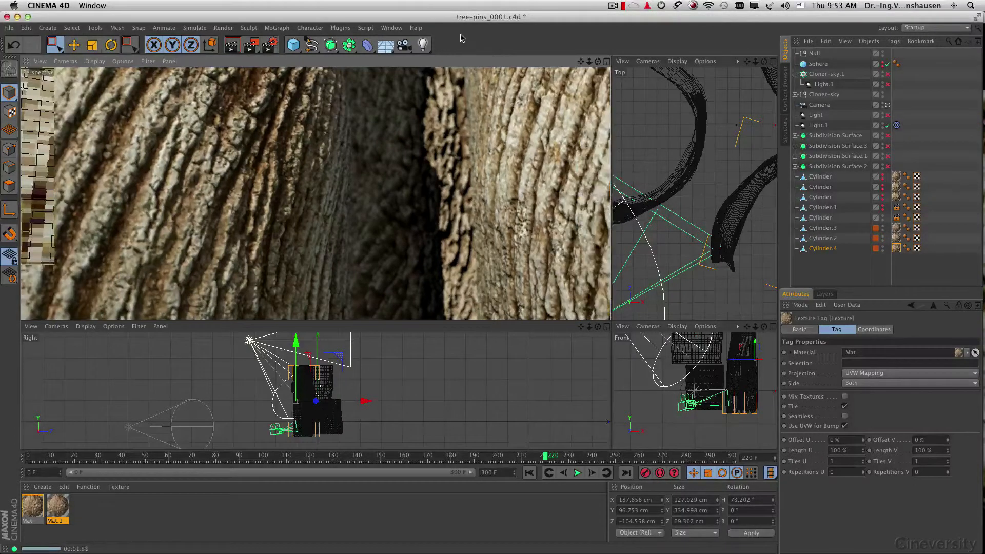
Step: Open the first bark material, Mat, and review its Color bitmap, Bump noise shader and Specular settings
left_click(32, 507)
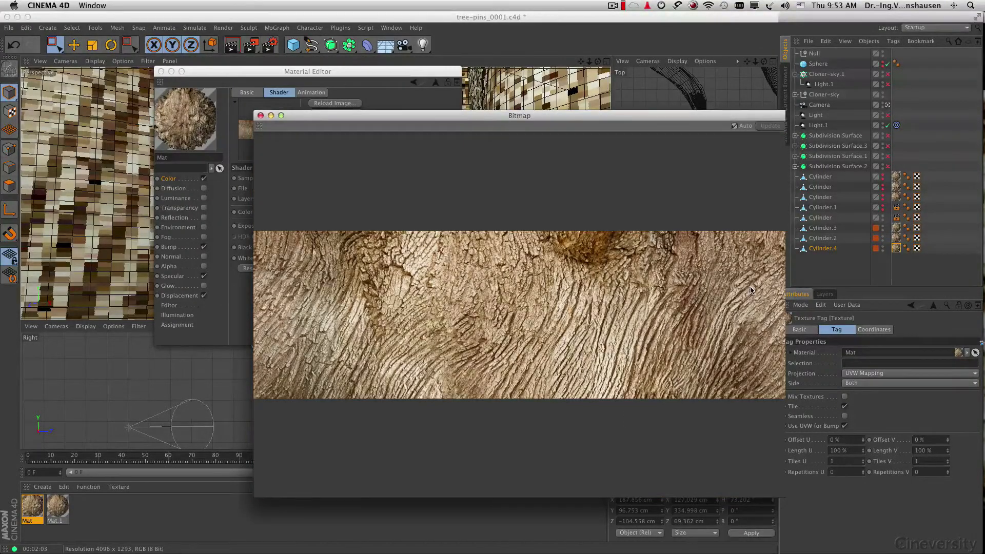
left_click(261, 116)
left_click(169, 247)
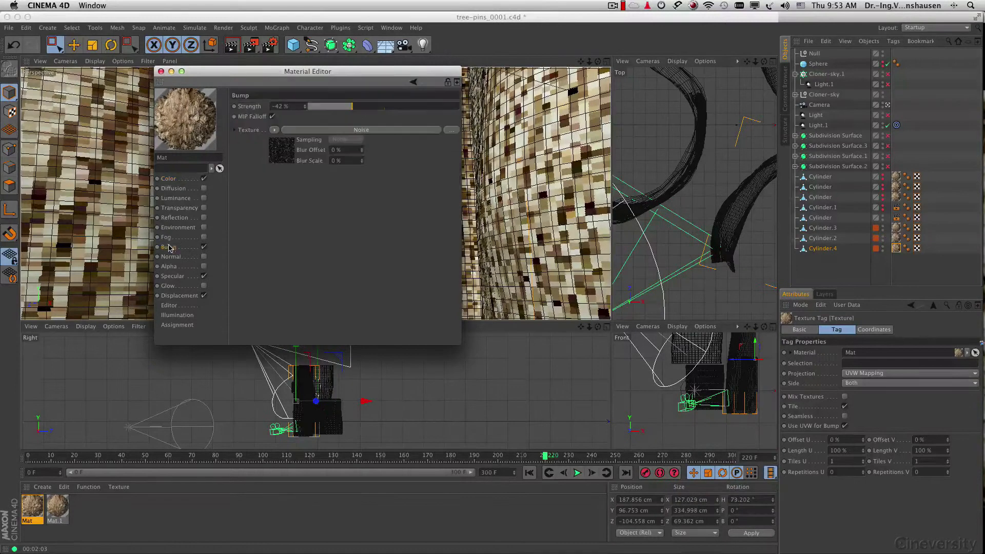
left_click(280, 158)
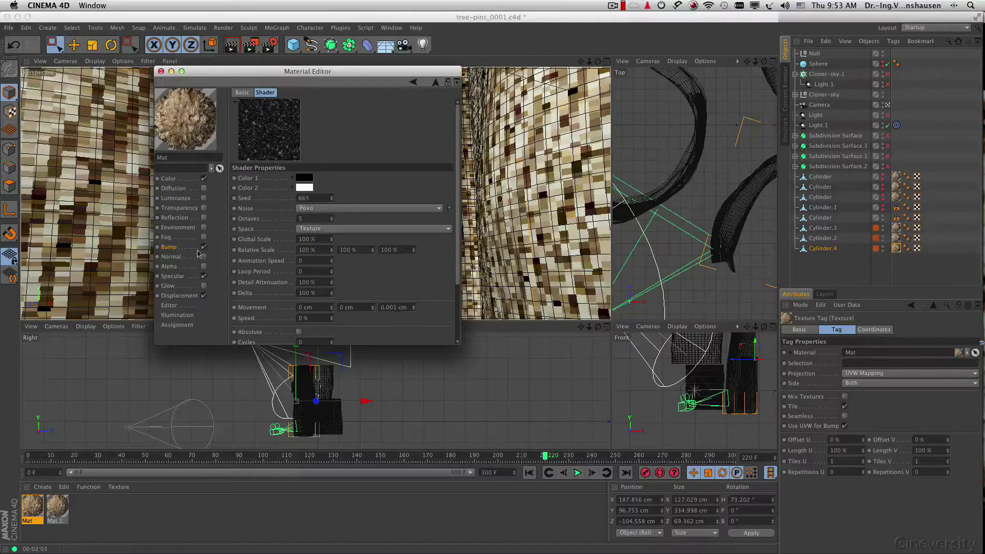
left_click(173, 277)
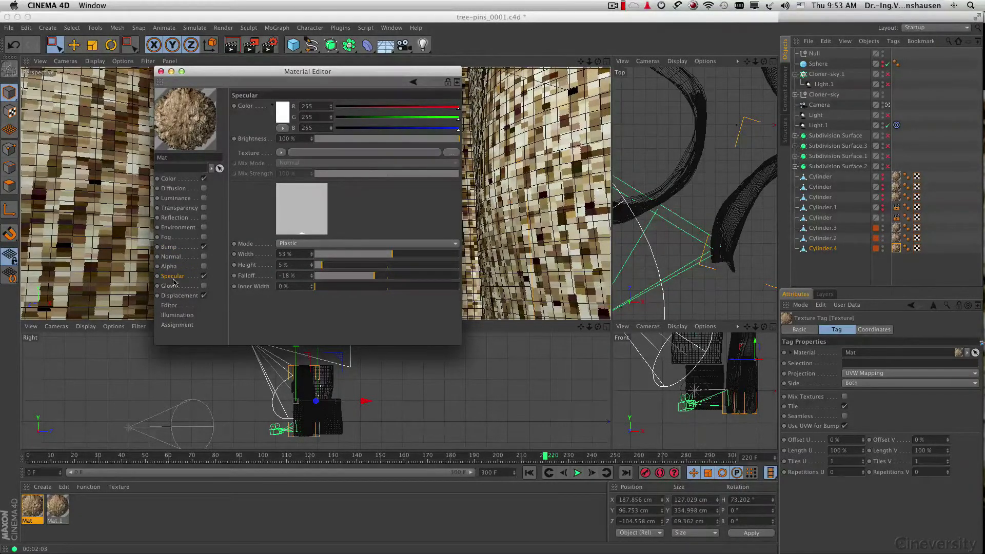
Step: Open the Layer shader in Mat's Displacement channel and view its texture preview in a separate window
left_click(173, 296)
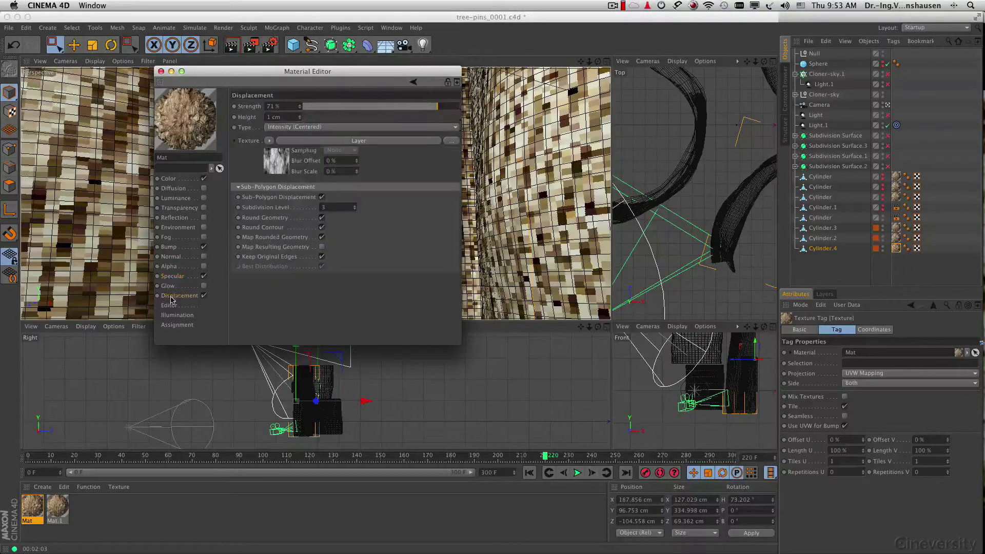
left_click(277, 172)
right_click(281, 139)
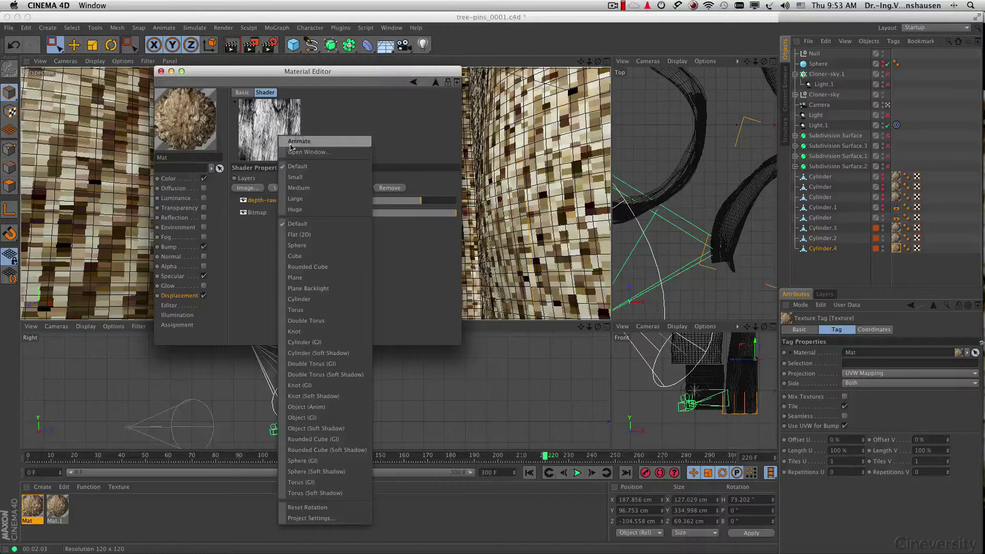
left_click(297, 153)
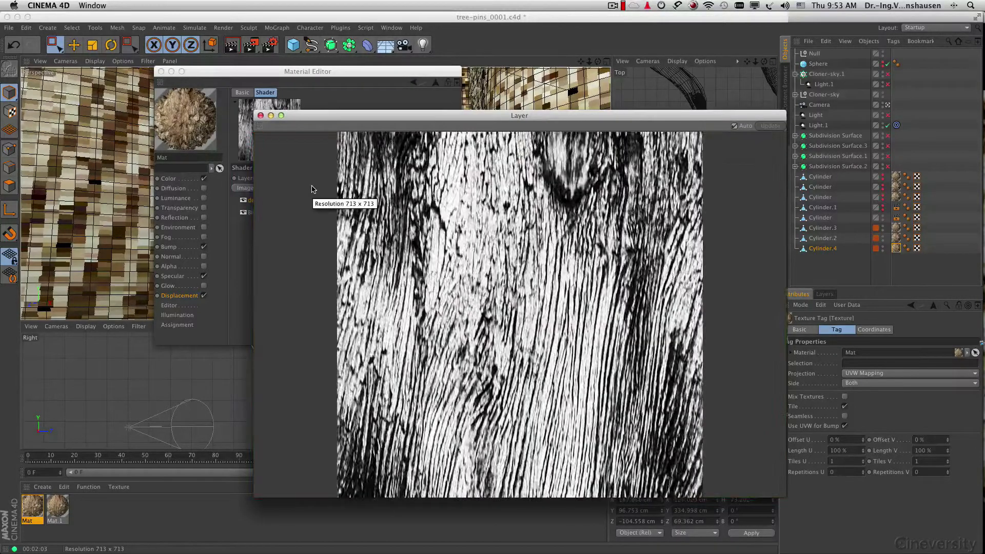
left_click(261, 116)
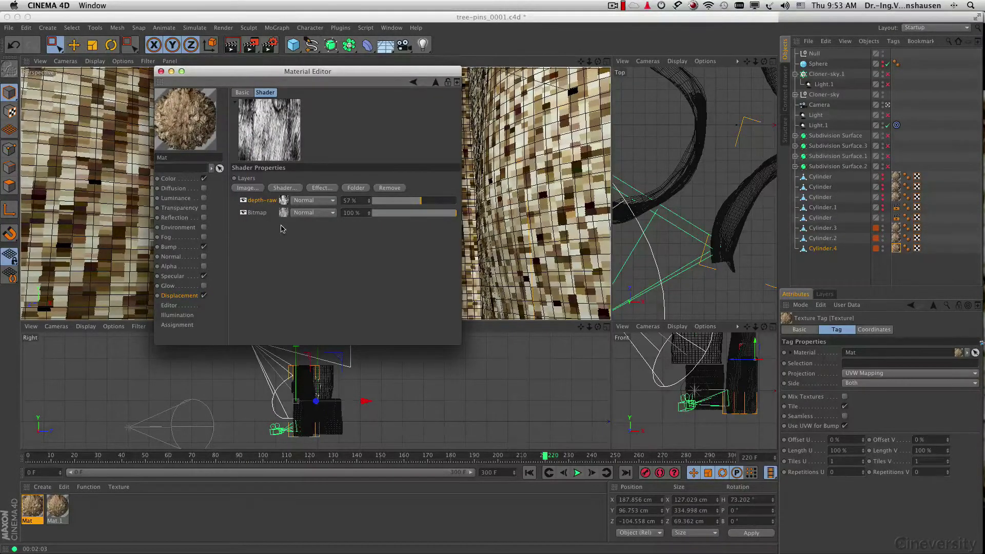
Step: View the depth-raw layer's image in a separate window and return to the displacement layer list
left_click(283, 202)
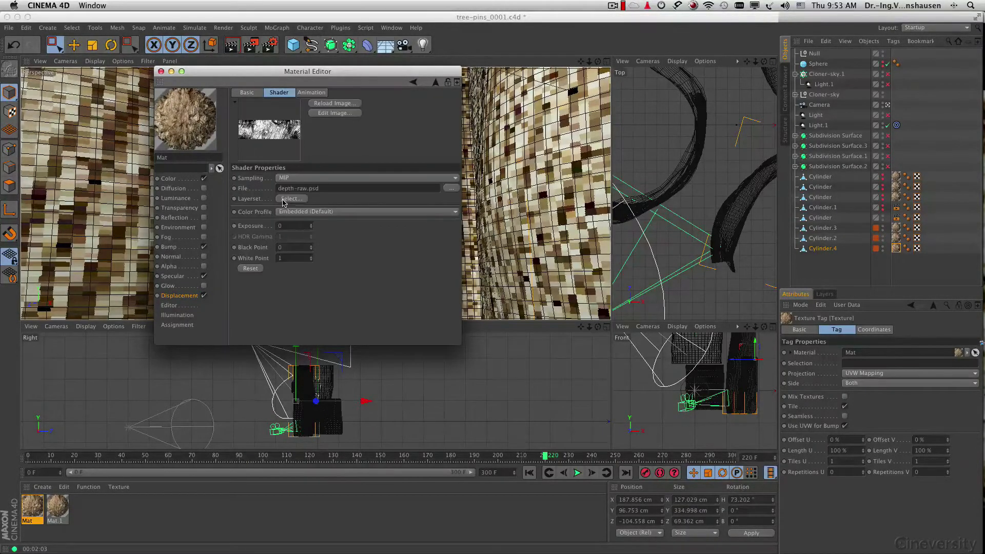
right_click(277, 129)
left_click(293, 144)
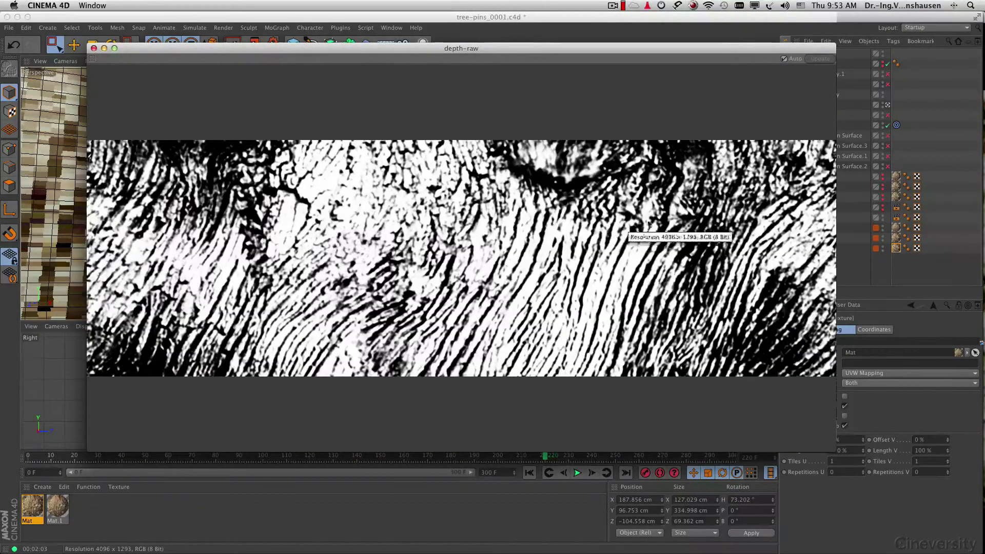
left_click(94, 49)
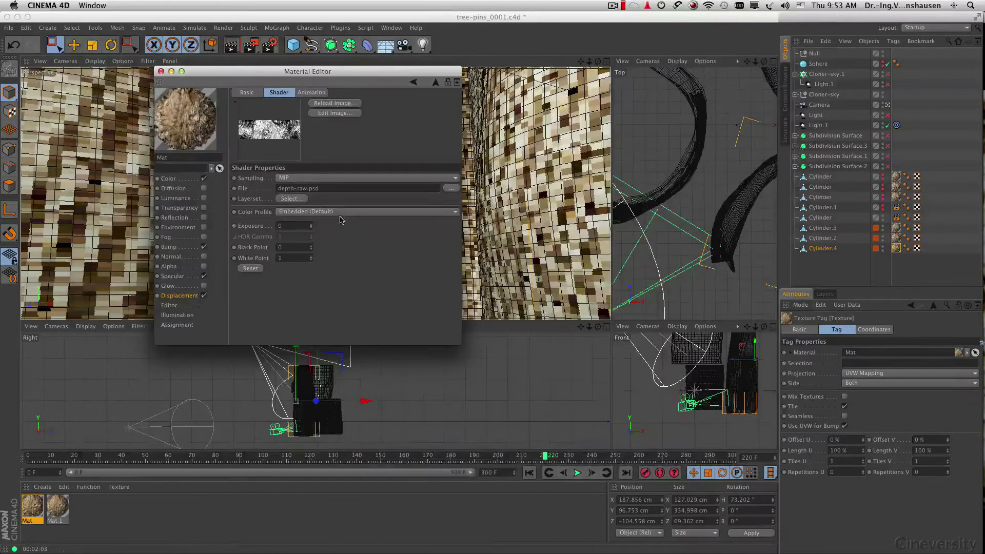
left_click(436, 84)
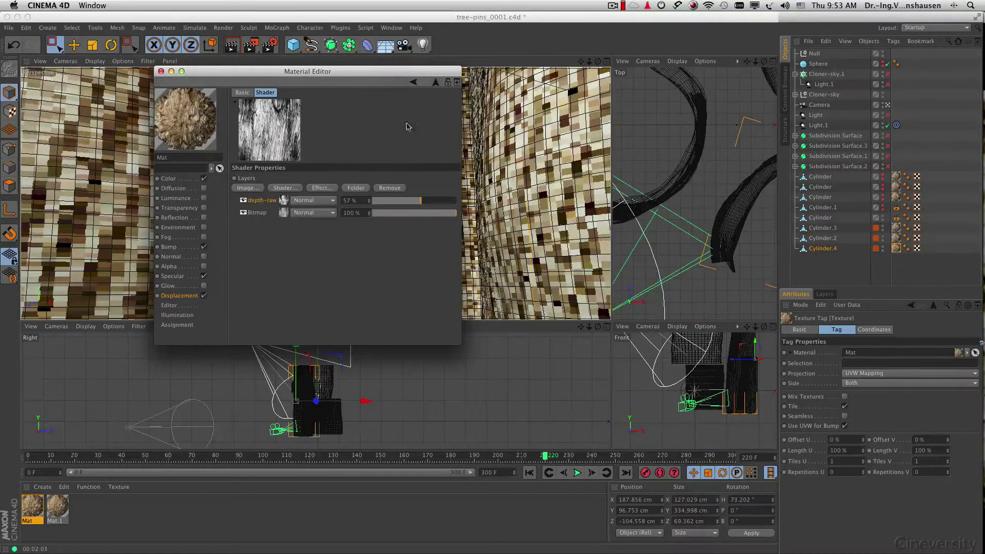
Step: View the base Bitmap layer's depth.psd image in a separate window and return to the displacement layer list
left_click(283, 214)
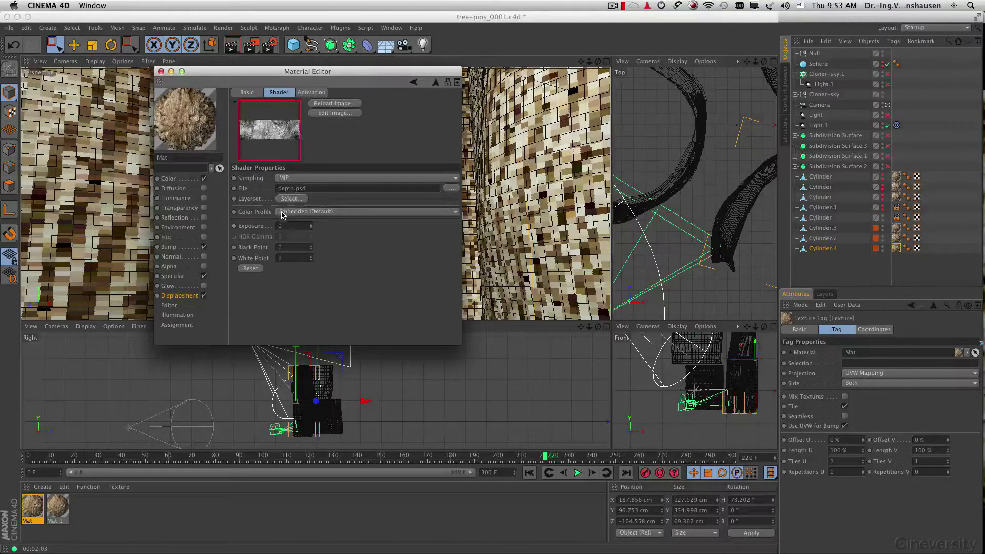
right_click(276, 129)
left_click(297, 145)
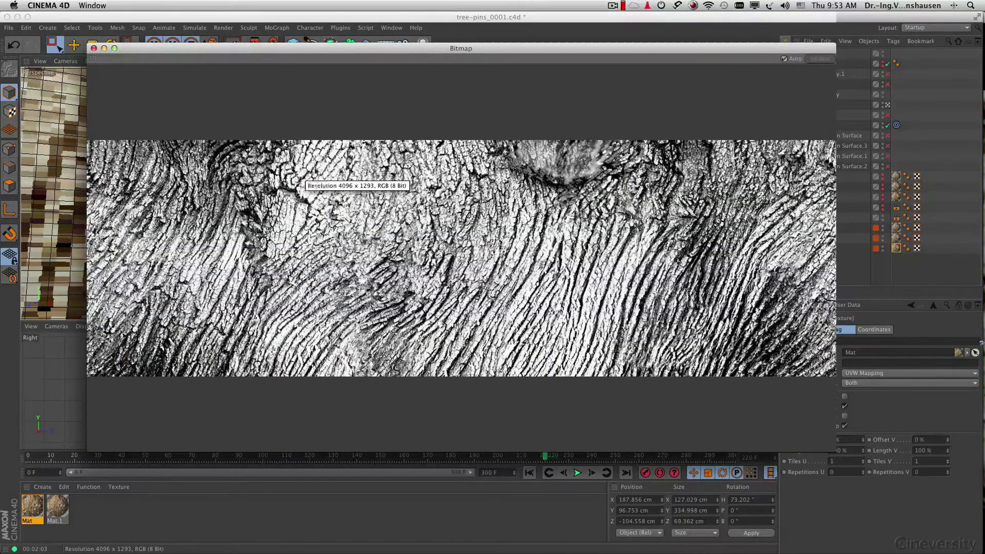
left_click(94, 48)
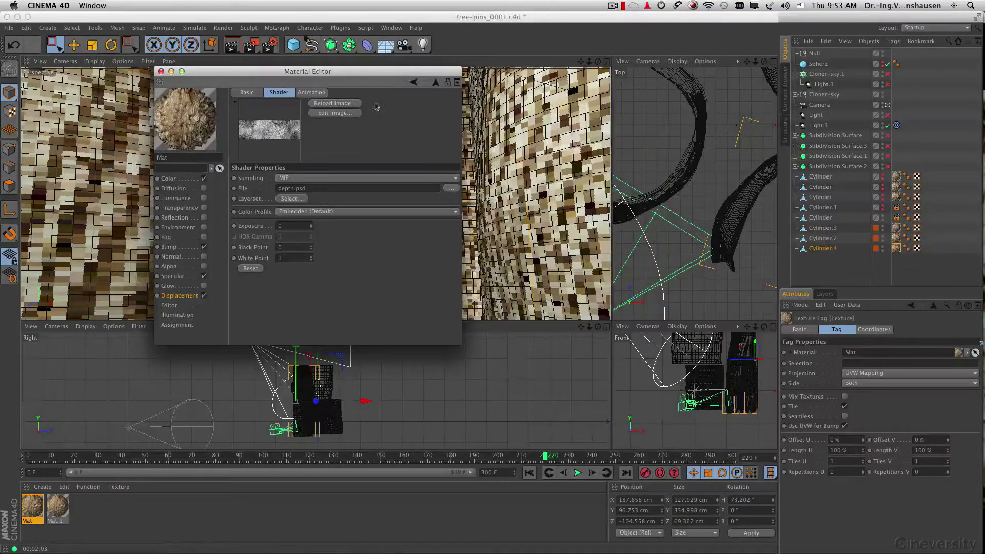
left_click(436, 84)
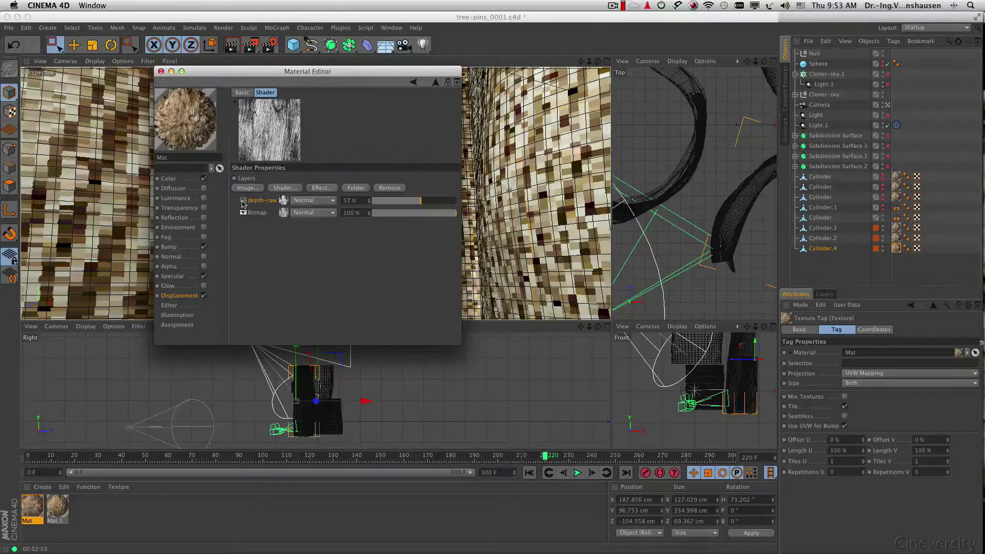
Step: Show the combined Layer shader in a separate window and toggle the depth-raw layer's visibility to compare the blend
right_click(274, 123)
left_click(303, 137)
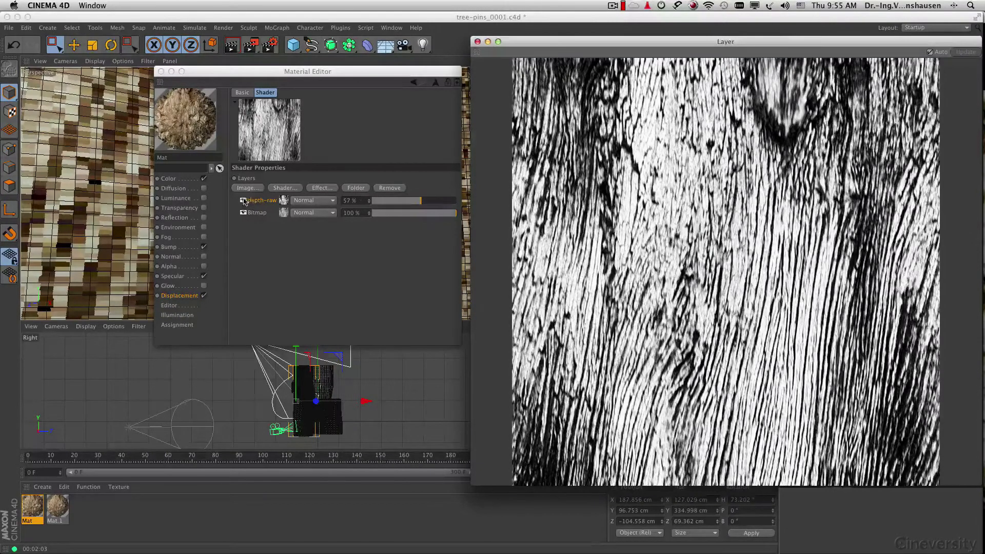
left_click(243, 200)
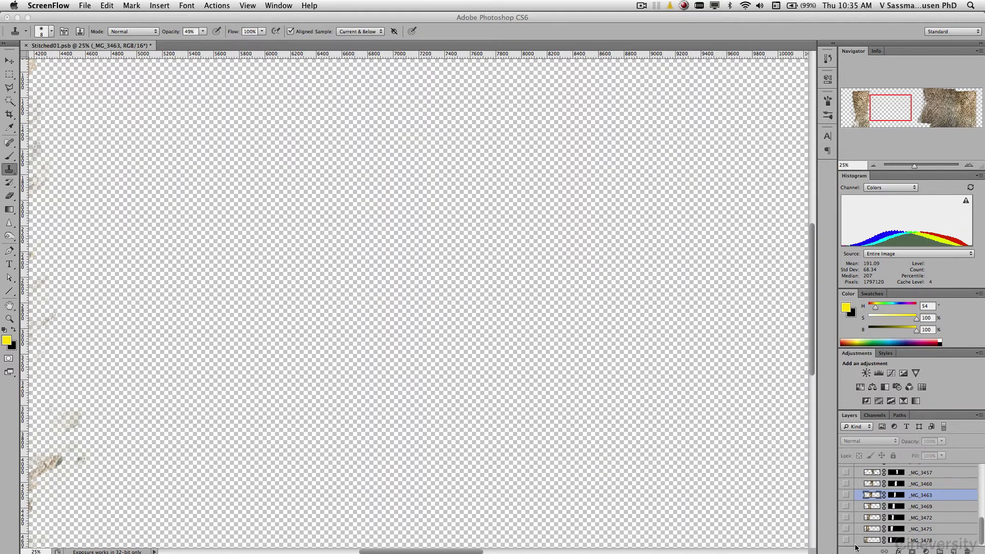
Step: Switch to Photoshop and show layers _MG_3478, _MG_3475 and _MG_3472 in Stitched01.psb
left_click(846, 541)
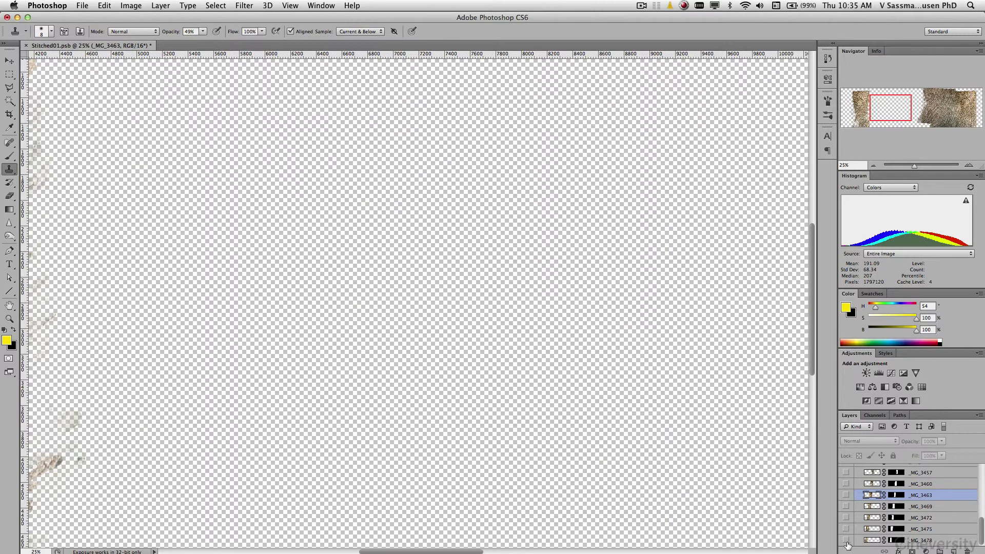
left_click(845, 542)
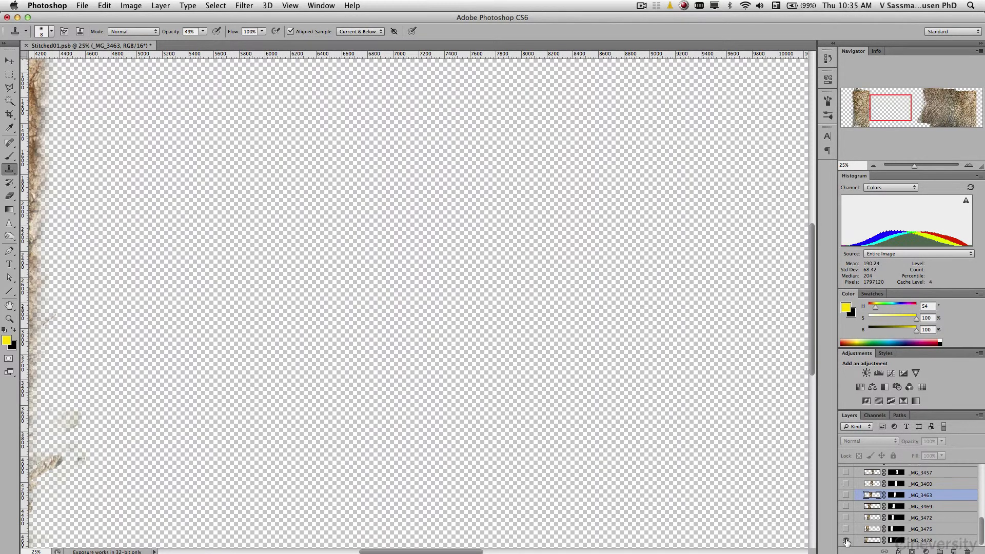
left_click(847, 530)
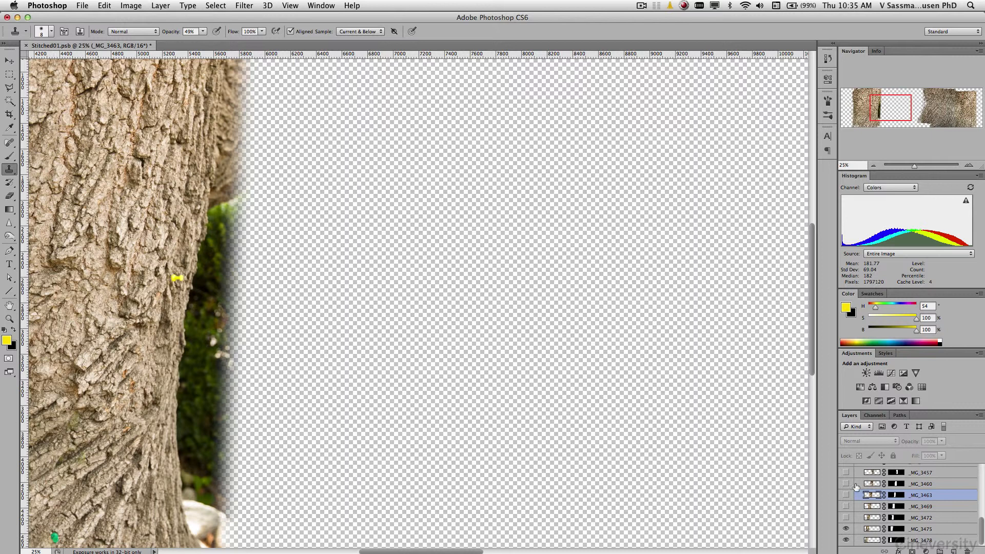
left_click(846, 519)
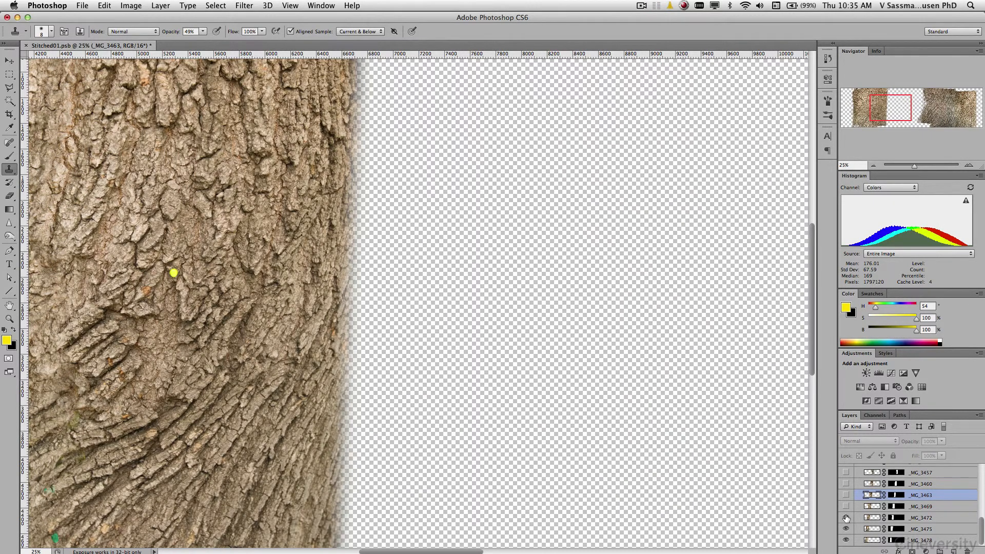
left_click(846, 519)
left_click(845, 519)
Step: Show layer _MG_3469, toggling its visibility to compare it with the bark photos beneath
left_click(846, 507)
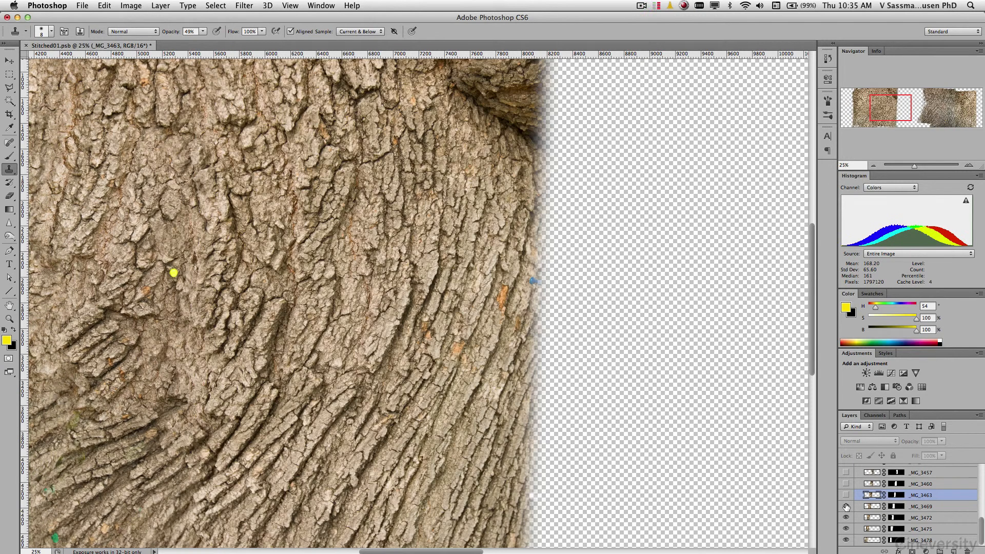
left_click(845, 508)
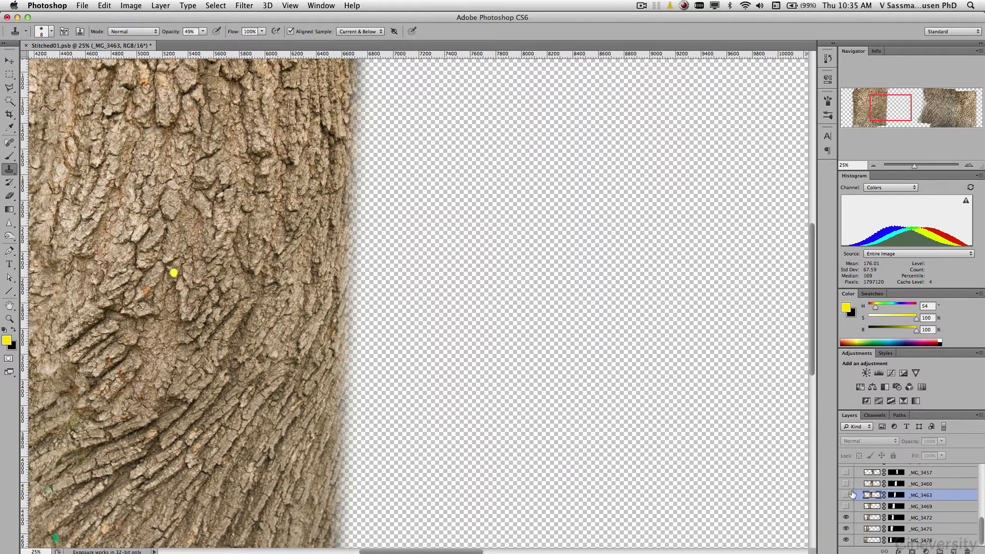
left_click(846, 507)
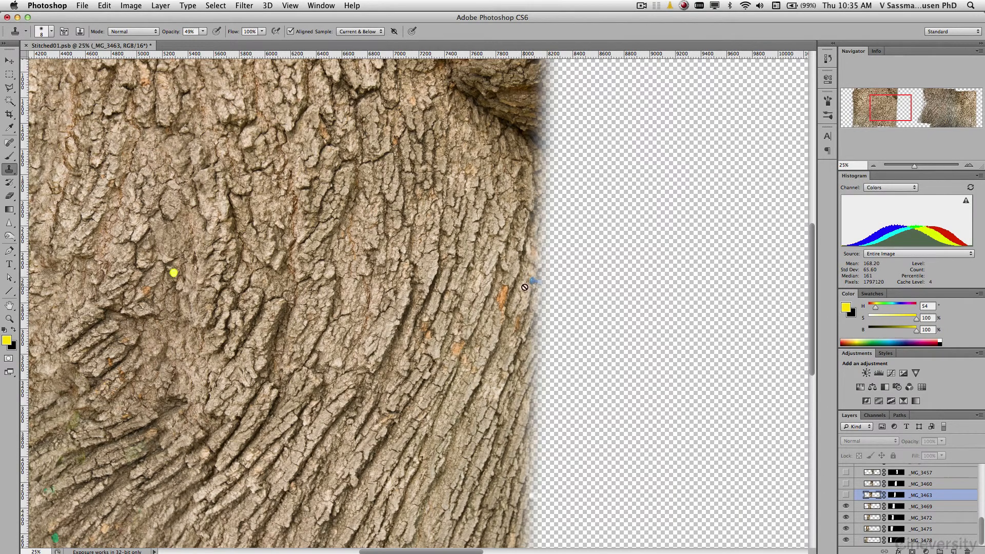
Step: Show layers _MG_3463, _MG_3460 and _MG_3457 to fill the rest of the stitched bark
left_click(846, 495)
left_click(846, 494)
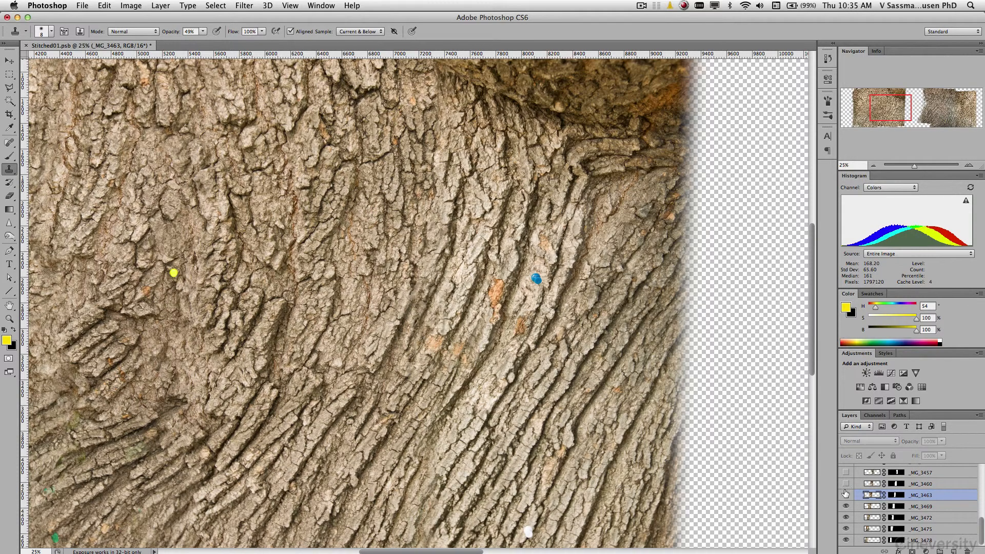
left_click(846, 494)
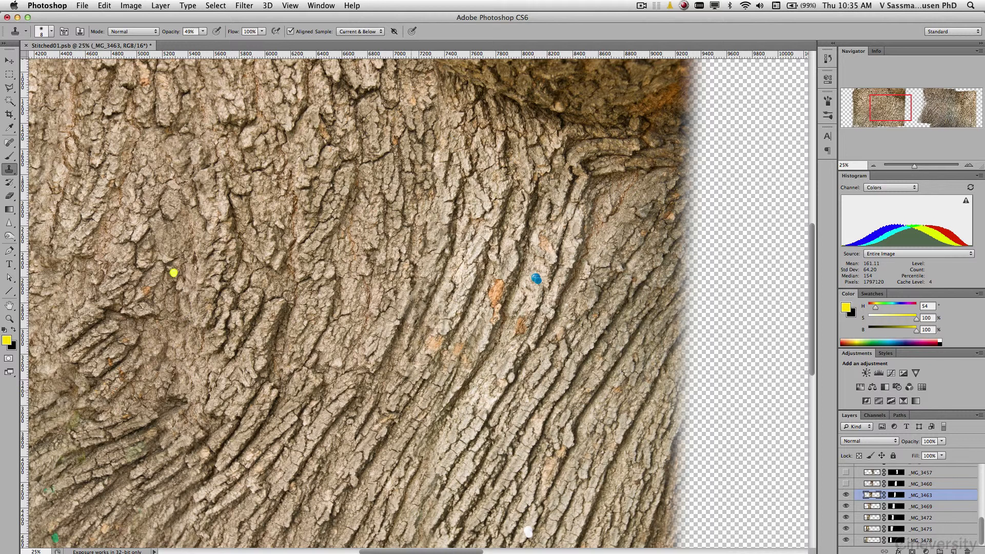
left_click(846, 485)
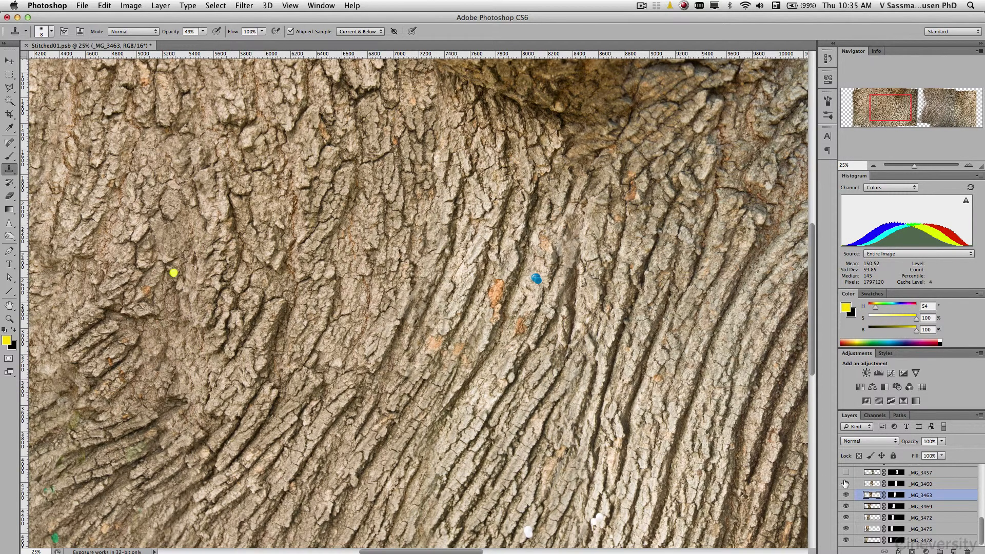
left_click(847, 472)
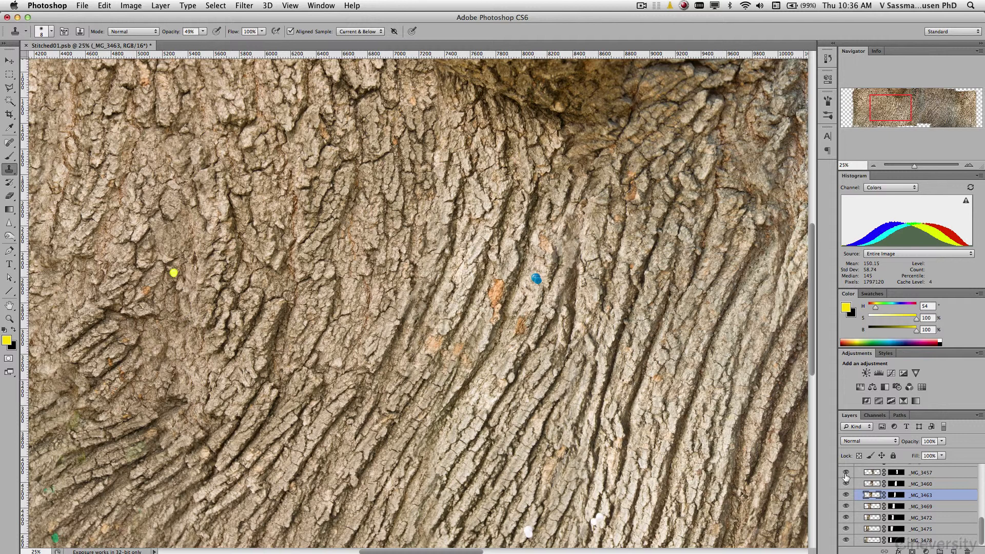
Step: Hide layers _MG_3457, _MG_3460 and _MG_3463, and display the layer mask of _MG_3469 on its own
left_click_drag(847, 476, 849, 500)
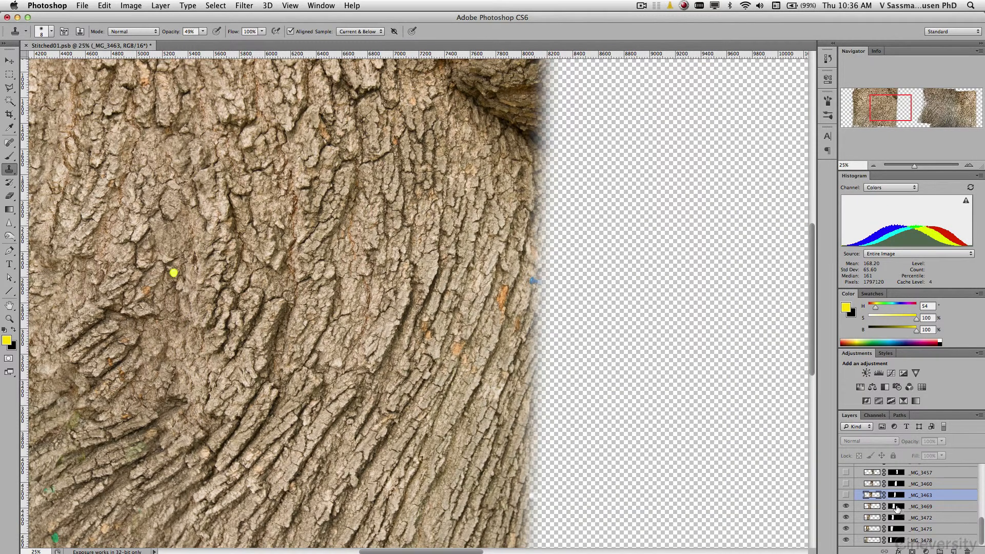
left_click(896, 507, "alt")
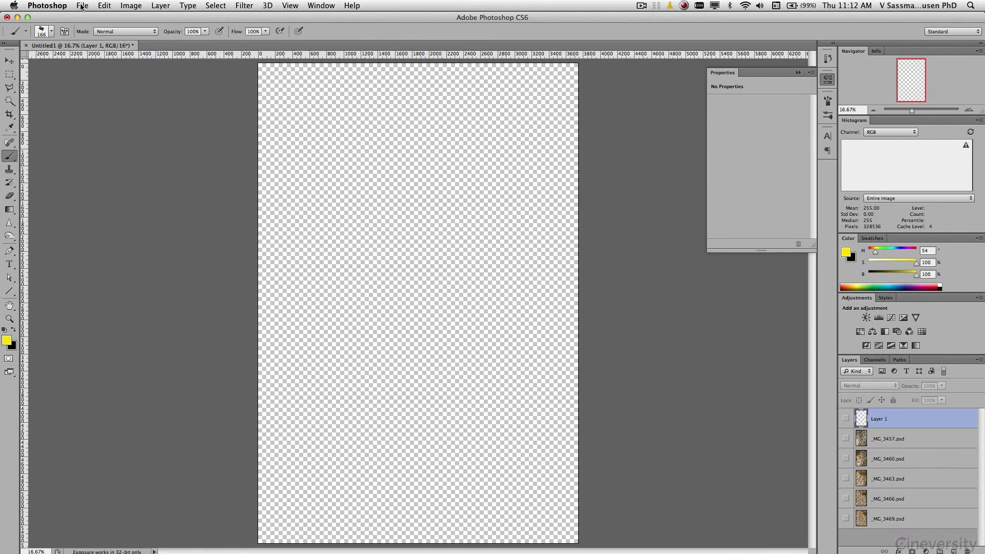
Step: Examine the dialog of the Load Files into Stack script and close it without loading any files
left_click(83, 5)
mouse_move(105, 235)
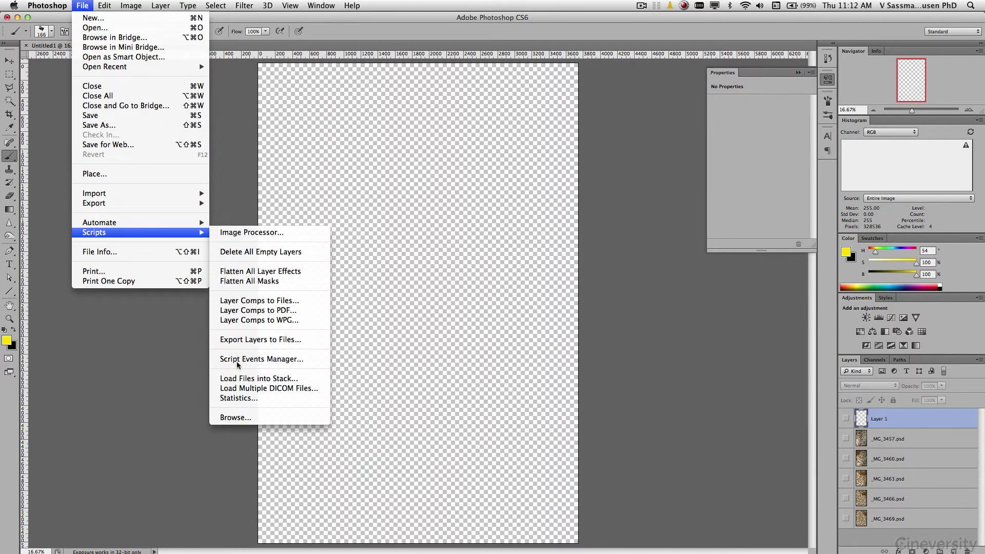
left_click(239, 379)
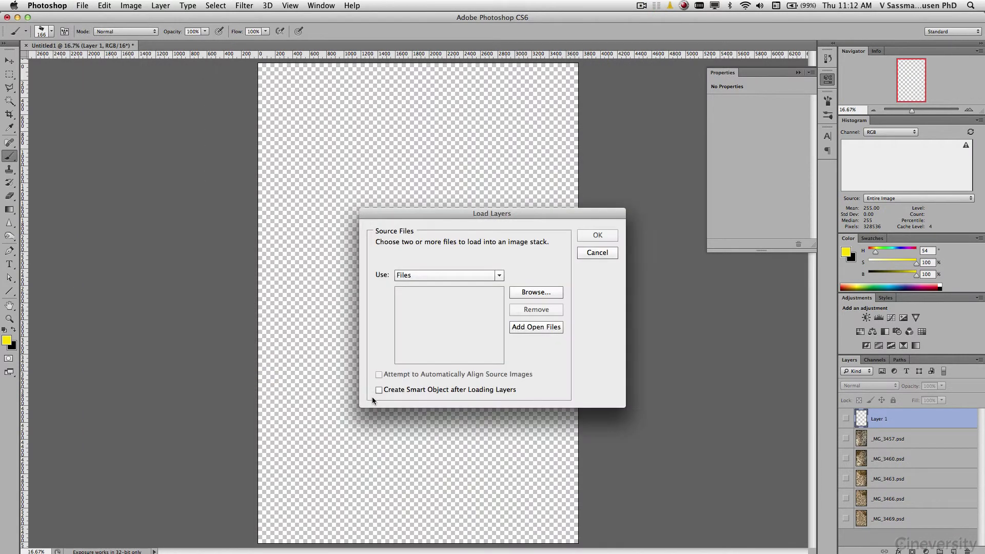
left_click(599, 236)
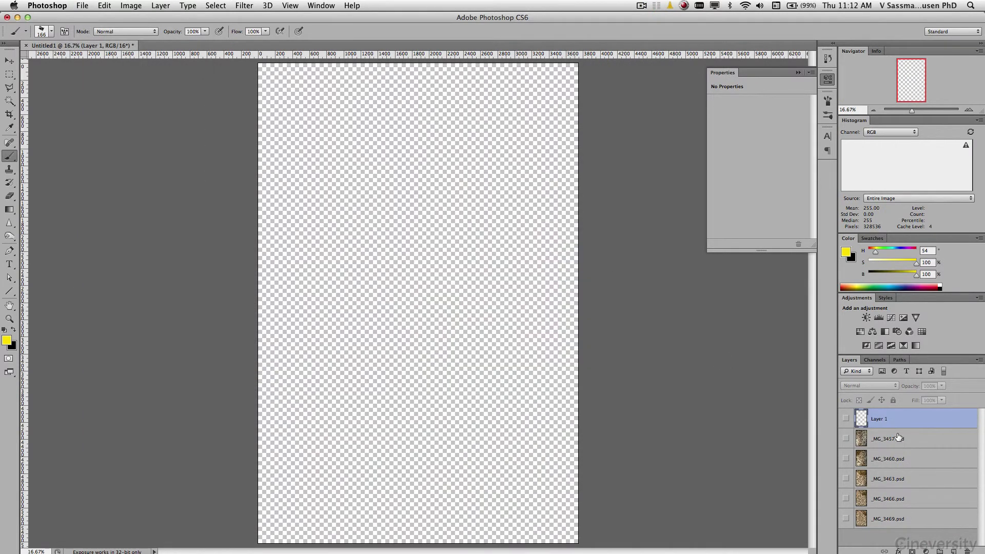
Step: Show the bark photo layers one by one from _MG_3469 up to _MG_3457
left_click(847, 519)
left_click(846, 499)
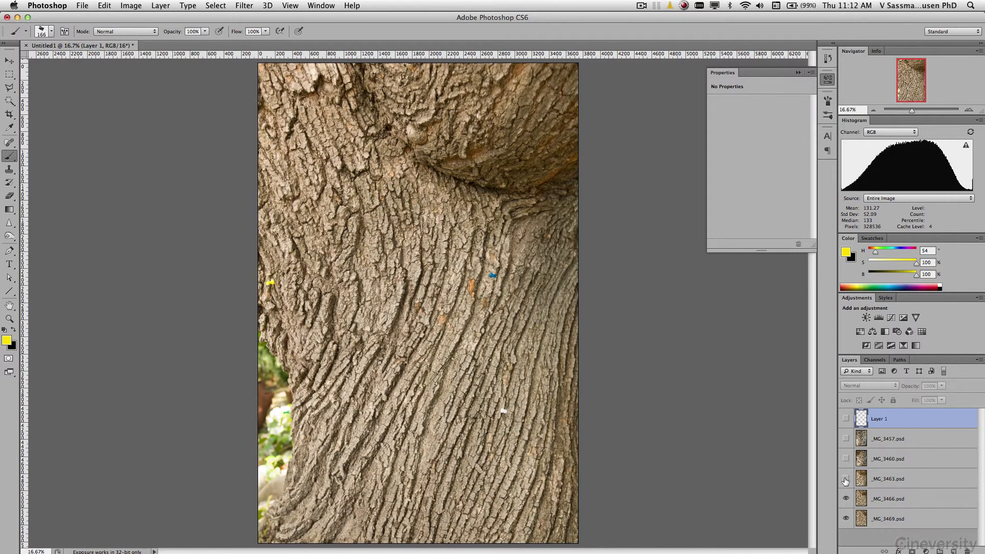
left_click(846, 478)
left_click(846, 459)
left_click(847, 440)
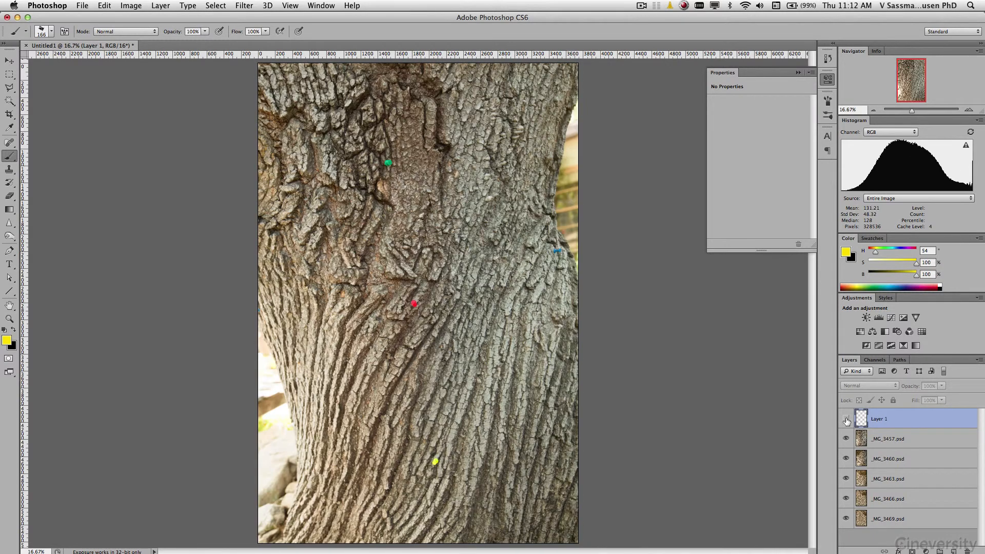
Step: Show Layer 1 with only _MG_3469 visible beneath it, and circle the blue and yellow pins in yellow paint
left_click(846, 418)
left_click_drag(847, 507, 846, 438)
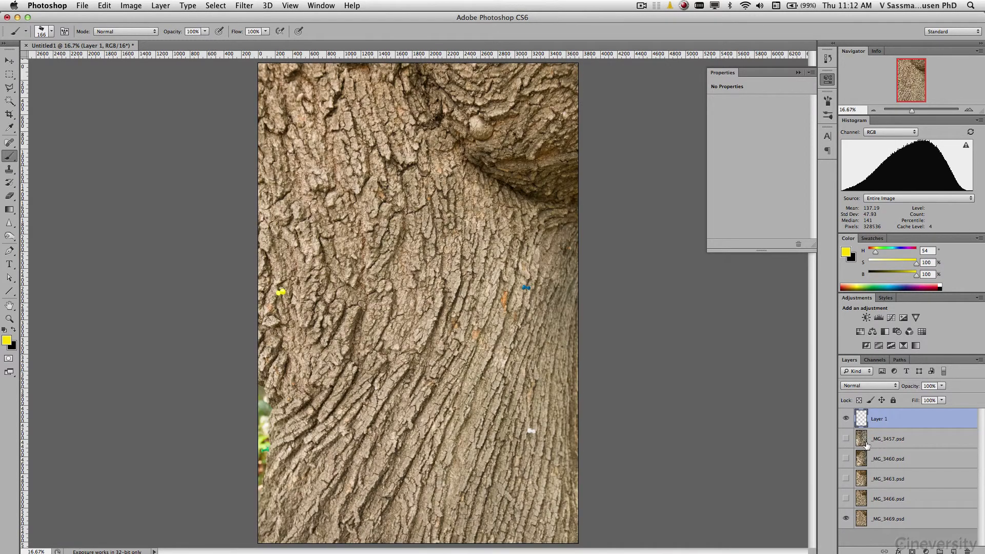
left_click(970, 110)
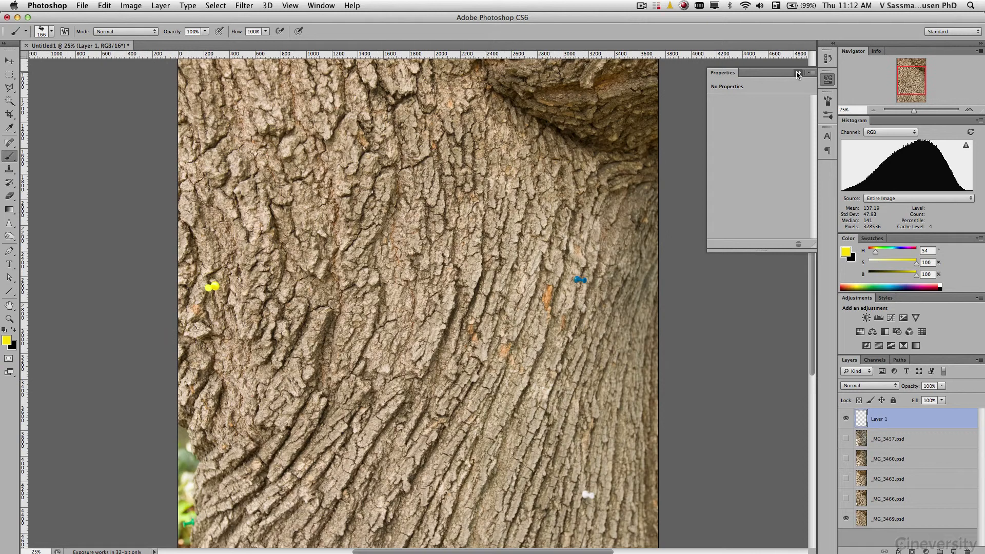
left_click(969, 110)
mouse_move(657, 251)
left_mouse_down()
mouse_move(641, 241)
mouse_move(662, 256)
left_mouse_up()
left_click_drag(109, 263, 149, 251)
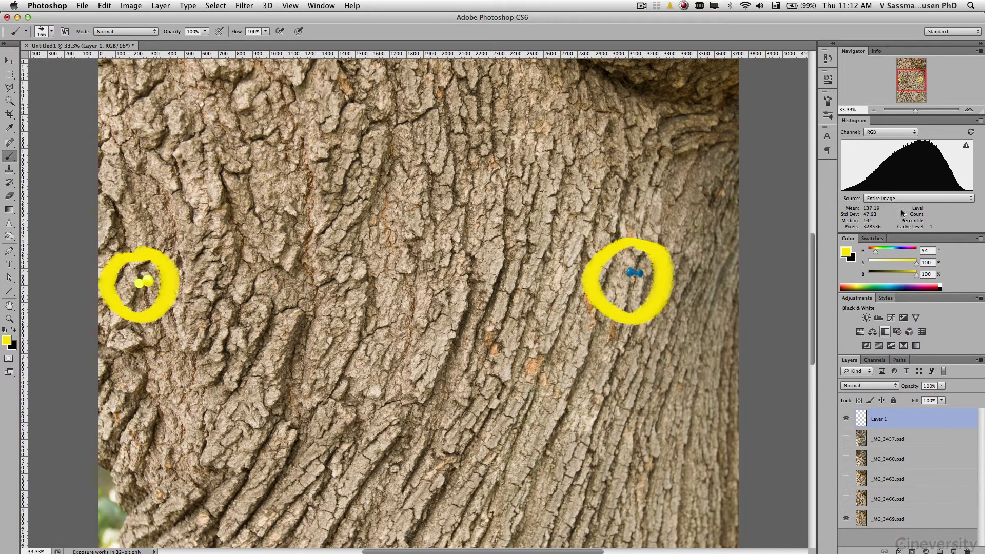
Step: Circle the white pin, connect it to the blue one, paint an arrow at the green pin, and clear all marks from Layer 1
left_click_drag(692, 437, 680, 290)
mouse_move(632, 382)
left_mouse_down()
mouse_move(595, 416)
mouse_move(637, 384)
left_mouse_up()
left_click_drag(622, 178, 630, 275)
left_click_drag(627, 373, 628, 389)
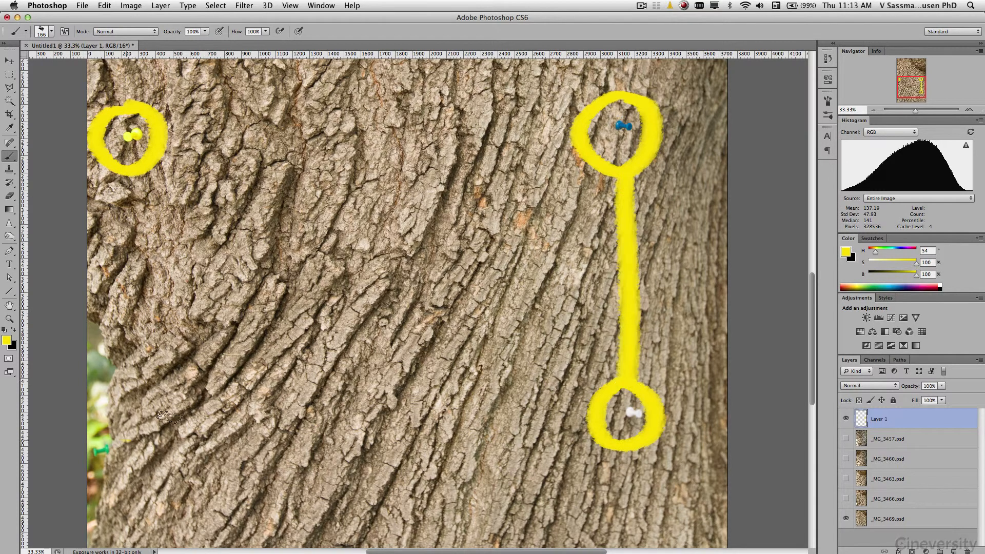
mouse_move(181, 412)
left_mouse_down()
mouse_move(137, 434)
mouse_move(124, 412)
mouse_move(152, 458)
left_mouse_up()
left_click_drag(275, 417, 268, 419)
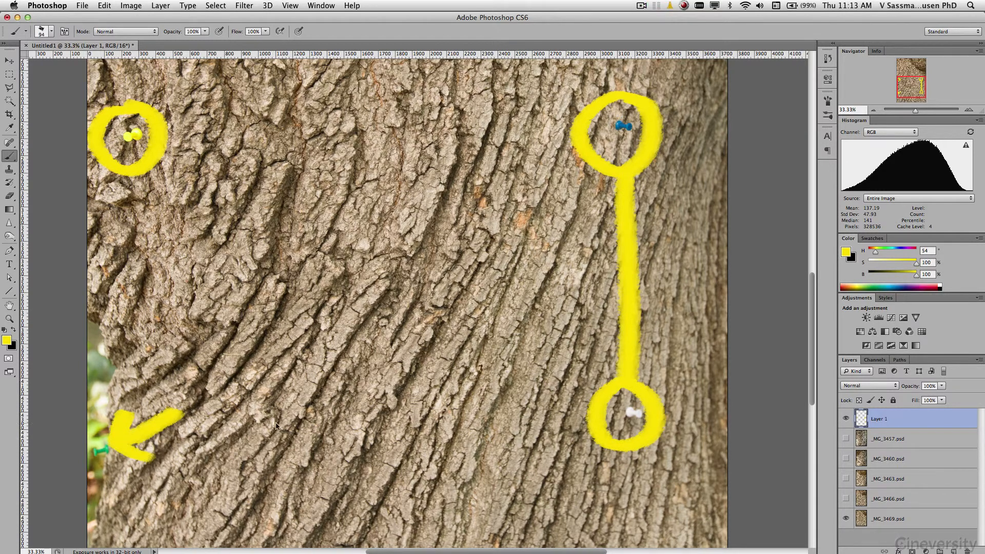
key("super+a")
key("Delete")
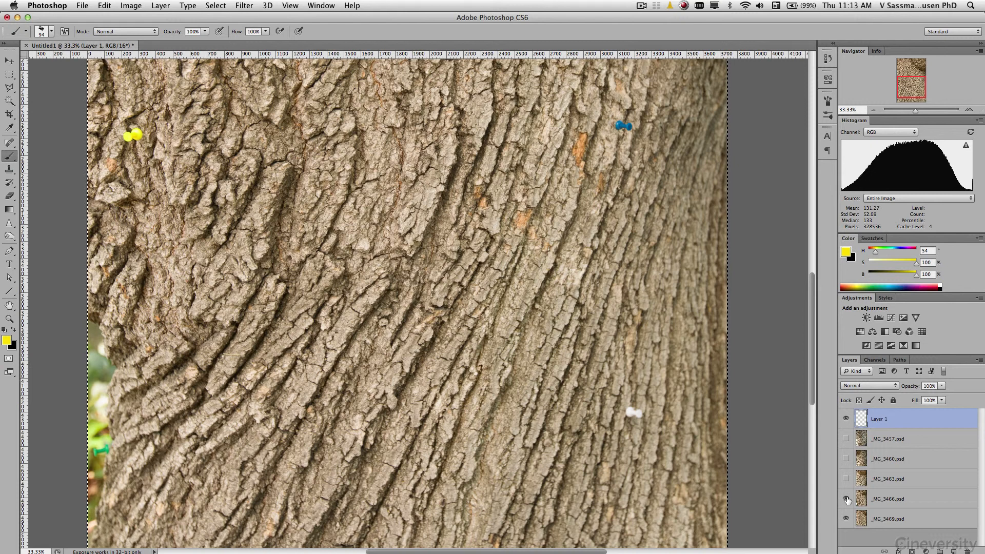
Step: Show layer _MG_3466, mark its pins with a blue-to-white line and a circle around the green pin, and clear the marks
left_click(846, 498)
left_click_drag(557, 115, 578, 342)
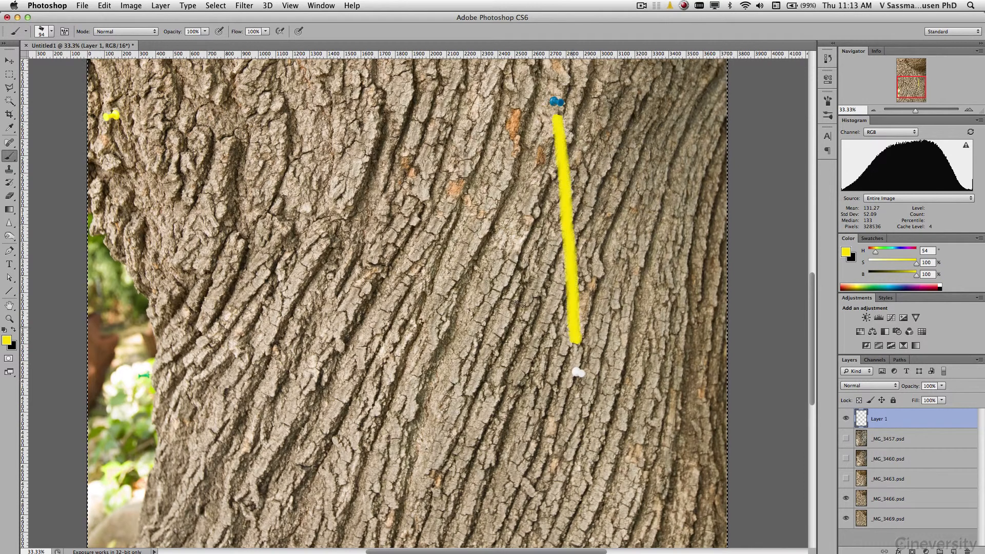
mouse_move(129, 357)
left_mouse_down()
mouse_move(150, 401)
mouse_move(177, 343)
left_mouse_up()
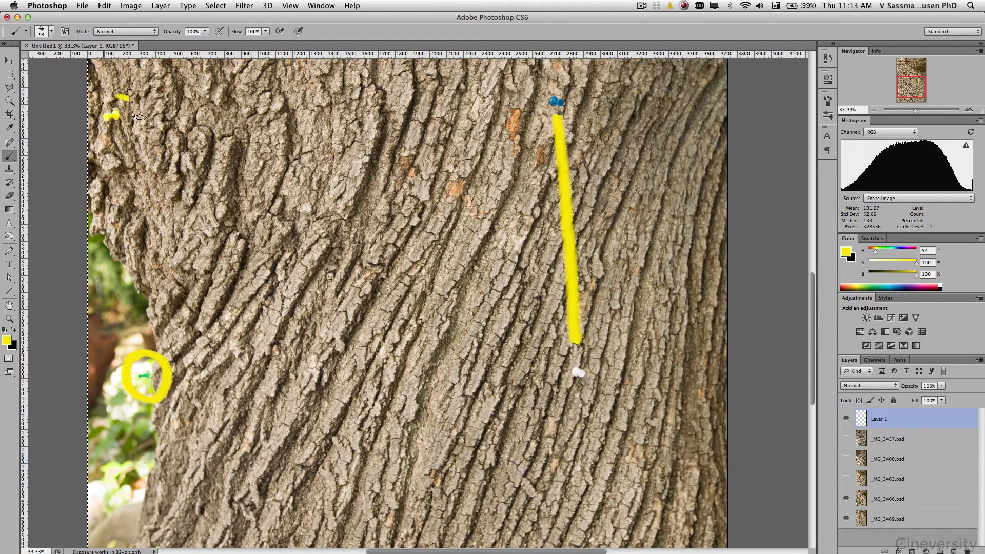
left_click_drag(121, 97, 128, 100)
key("Delete")
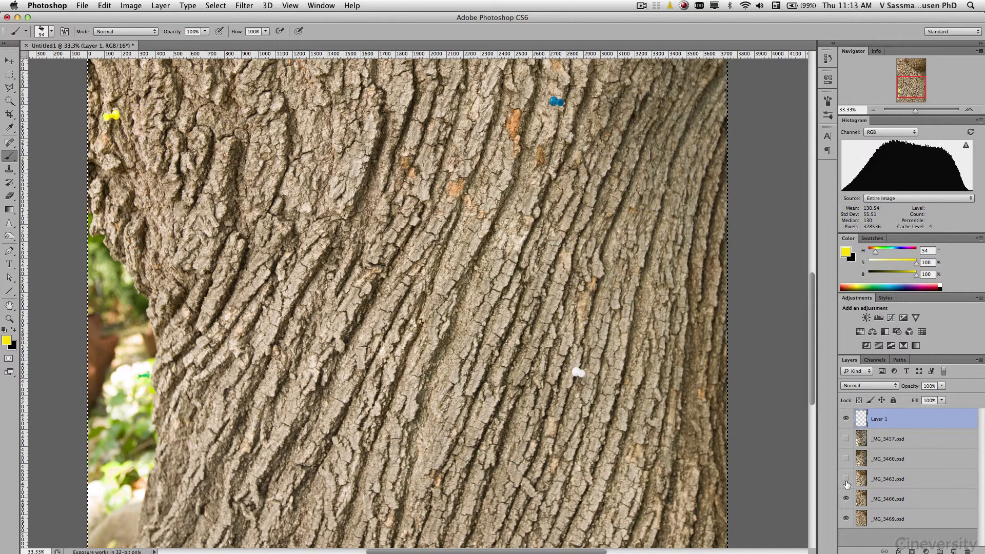
Step: Show layer _MG_3463, circle and connect its blue and white pins with yellow paint, and clear the marks
left_click(846, 479)
left_click(846, 478)
left_click(845, 479)
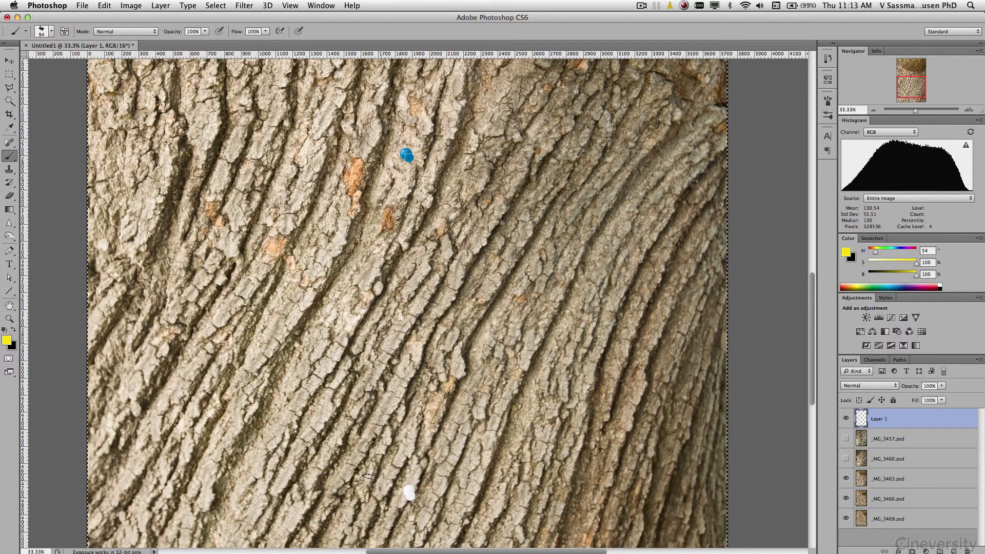
mouse_move(402, 468)
left_mouse_down()
mouse_move(389, 488)
mouse_move(418, 478)
left_mouse_up()
mouse_move(427, 176)
left_mouse_down()
mouse_move(397, 129)
mouse_move(427, 175)
mouse_move(406, 223)
mouse_move(406, 468)
left_mouse_up()
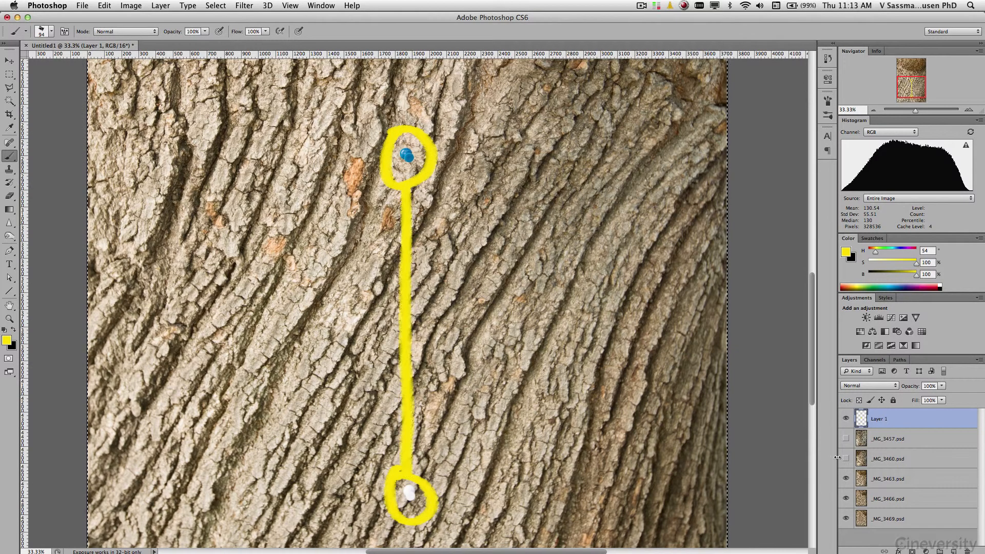
key("BackSpace")
Step: Show layer _MG_3460, paint arrows at the red and yellow pins, and connect the circled blue and white pins with a line labelled 2
left_click(846, 458)
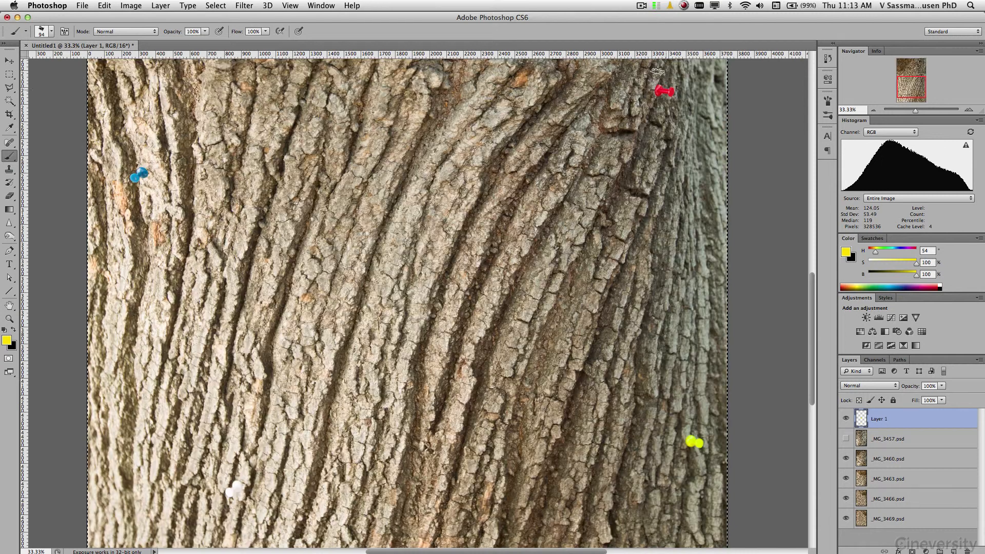
left_click_drag(655, 93, 622, 111)
mouse_move(681, 442)
left_mouse_down()
mouse_move(642, 422)
mouse_move(674, 434)
left_mouse_up()
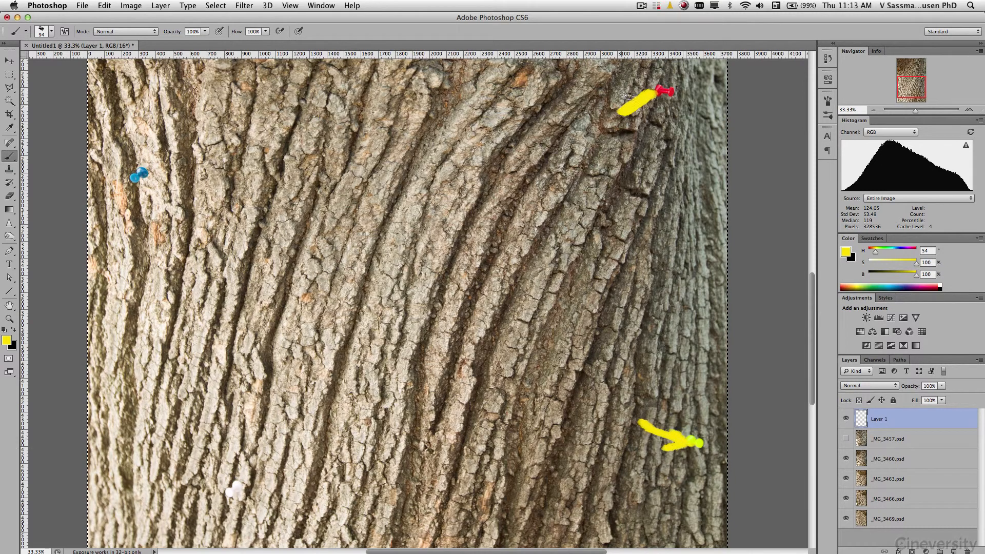
left_click_drag(637, 94, 655, 104)
left_click_drag(228, 510, 230, 505)
mouse_move(135, 154)
left_mouse_down()
mouse_move(170, 185)
mouse_move(177, 321)
mouse_move(227, 468)
left_mouse_up()
left_click_drag(210, 297, 239, 338)
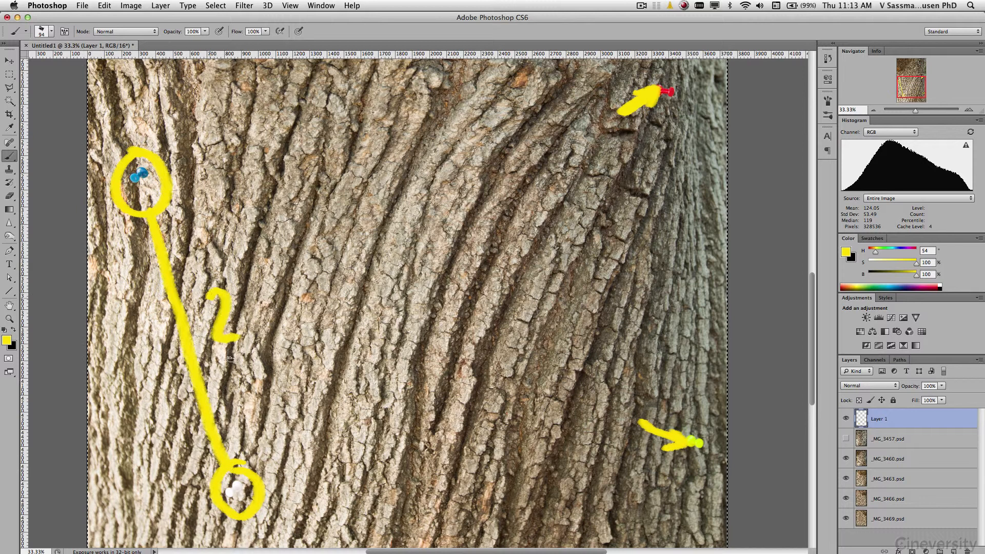
Step: Show layer _MG_3457, replace the old marks with circles around the red and yellow pins and an arrow at the blue one, and clear them
left_click(847, 439)
key("Delete")
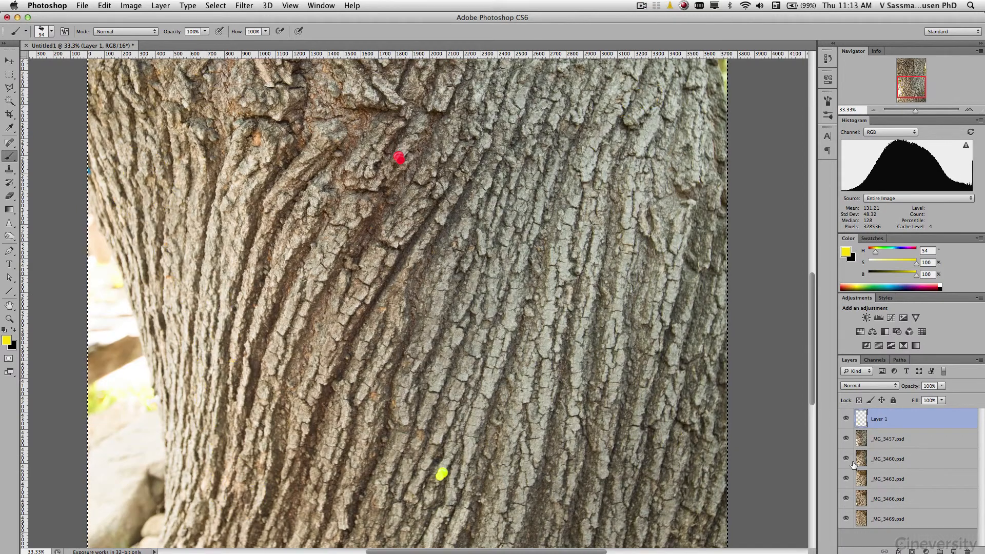
left_click_drag(373, 149, 408, 193)
mouse_move(436, 456)
left_mouse_down()
mouse_move(480, 469)
mouse_move(443, 450)
left_mouse_up()
left_click_drag(95, 167, 124, 152)
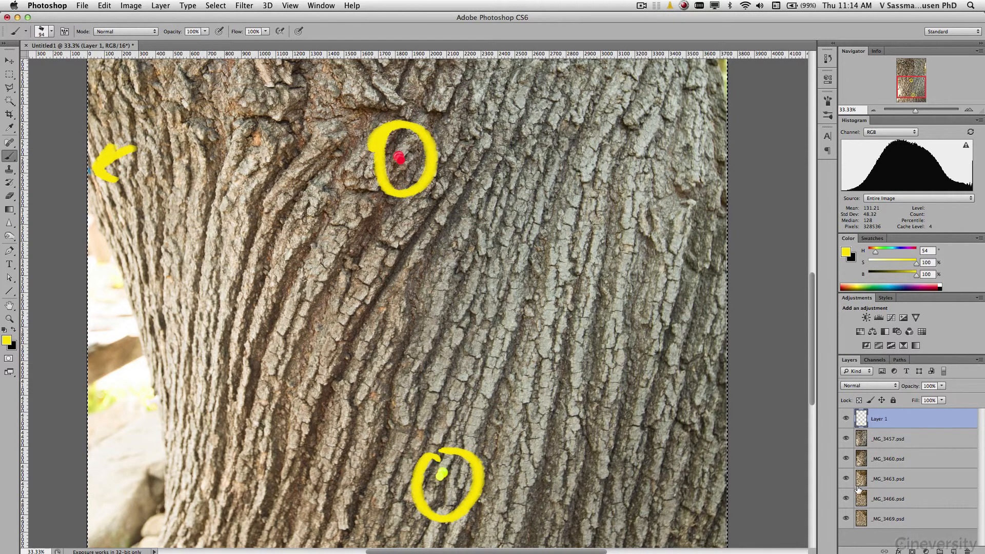
key("Delete")
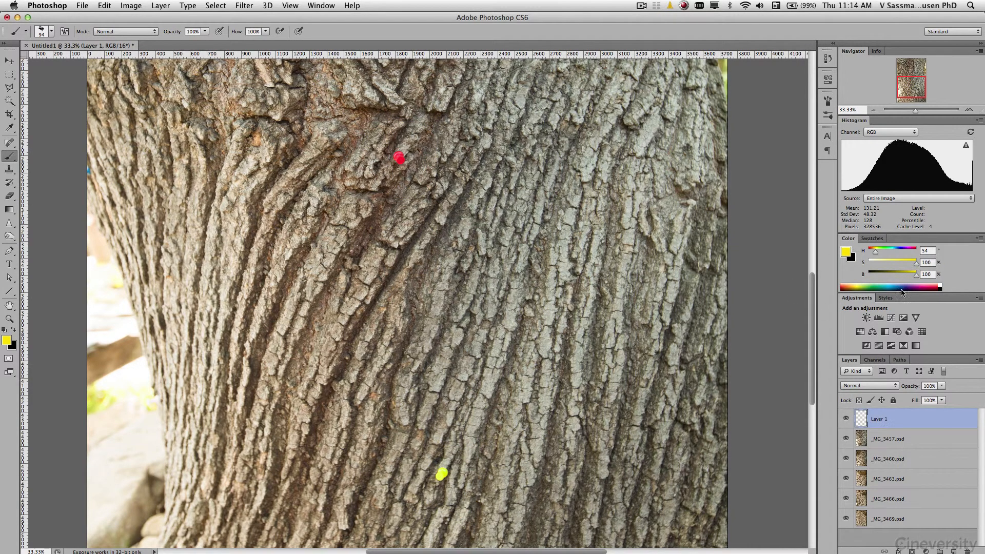
Step: Place duplicates of layers _MG_3460 and _MG_3463 at the top of the layer stack and delete the empty Layer 1
key("super+0")
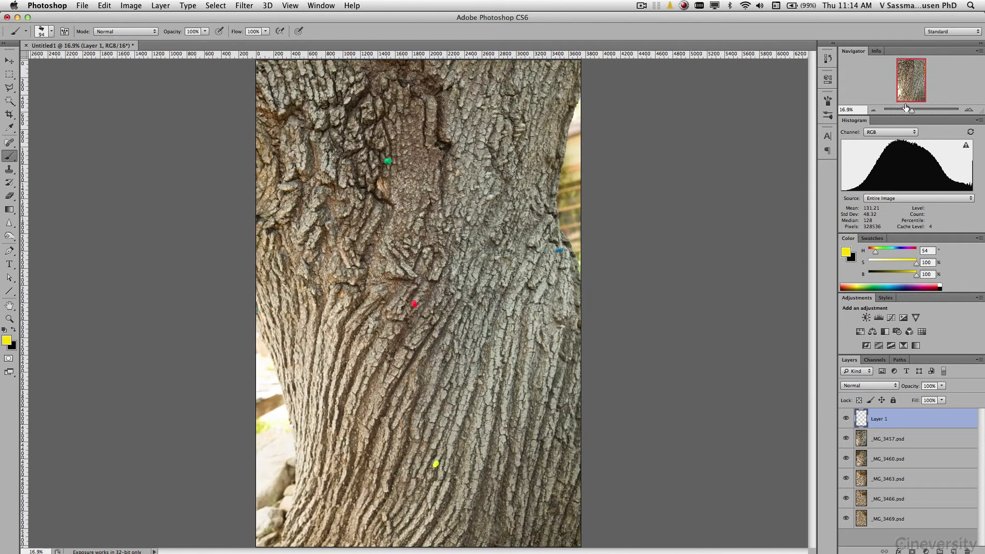
left_click(893, 460)
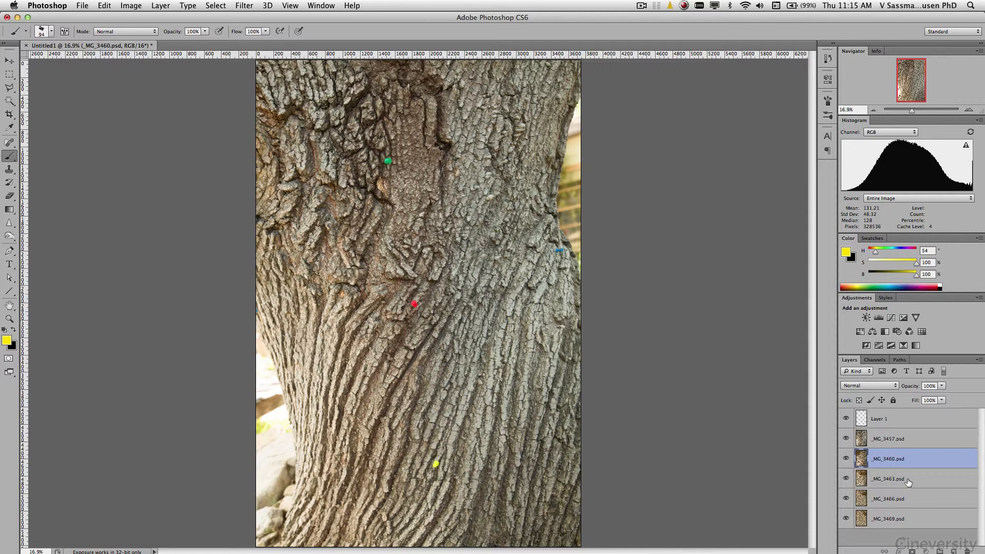
left_click(908, 482, "shift")
left_click_drag(916, 458, 951, 548)
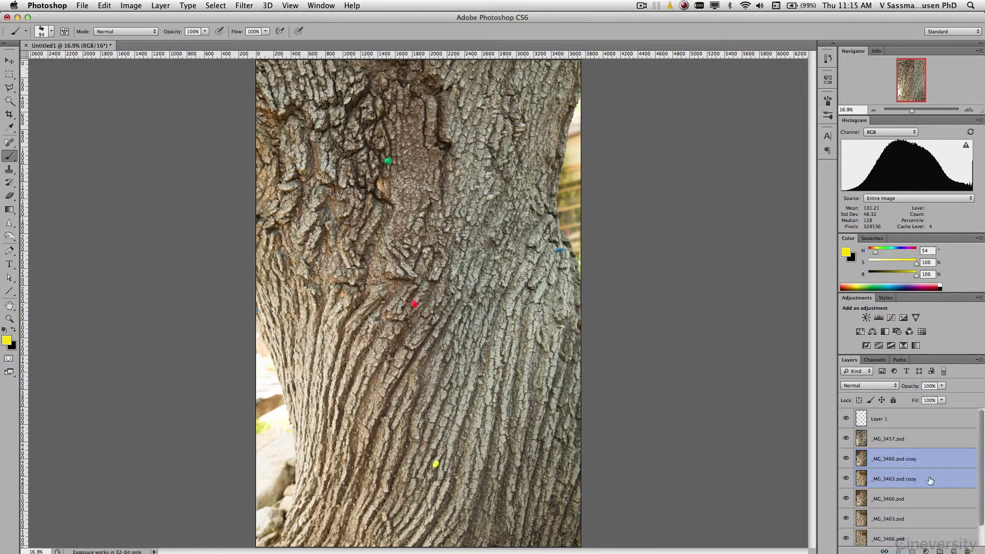
left_click_drag(931, 480, 922, 416)
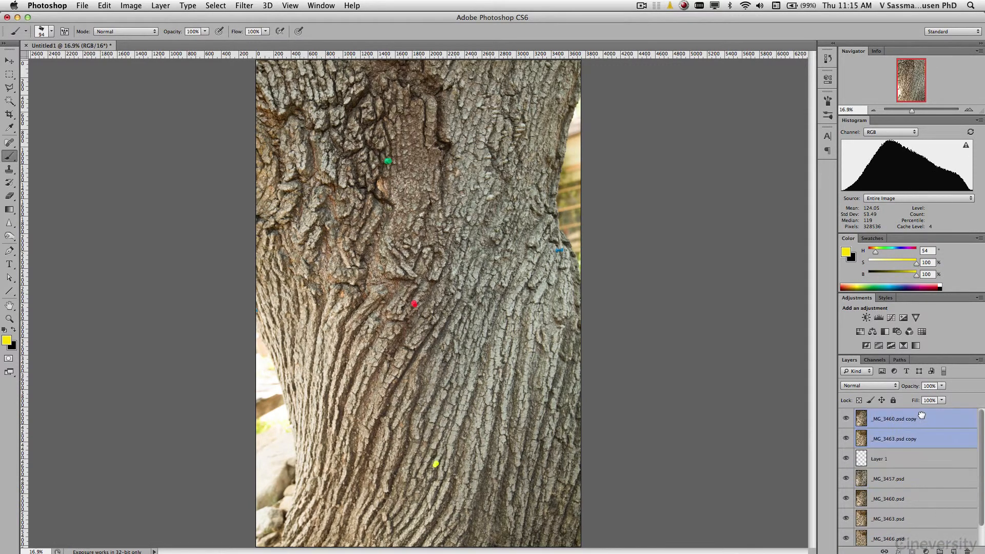
left_click_drag(897, 459, 967, 552)
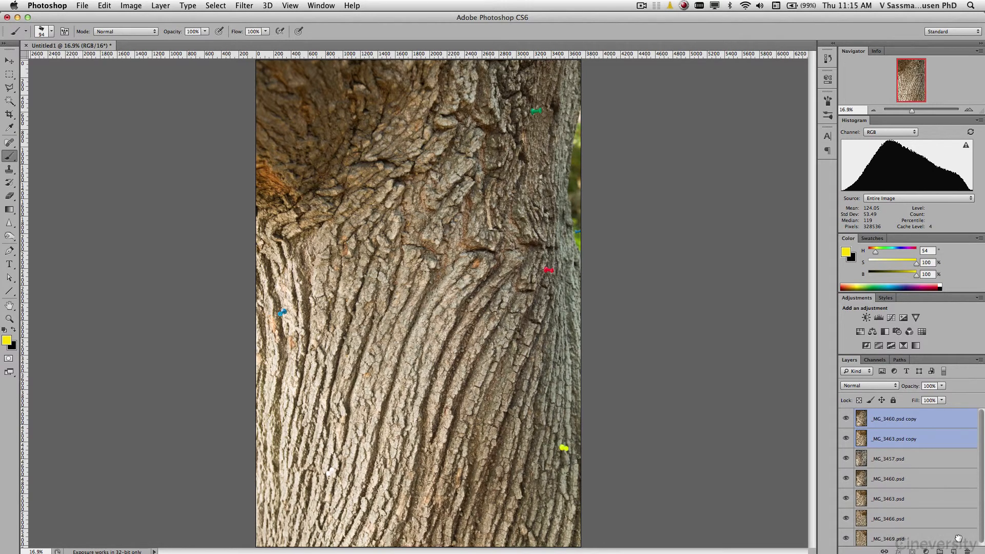
Step: Group the five original photo layers _MG_3457 to _MG_3469, and hide the group and the _MG_3460.psd copy layer
left_click(917, 459)
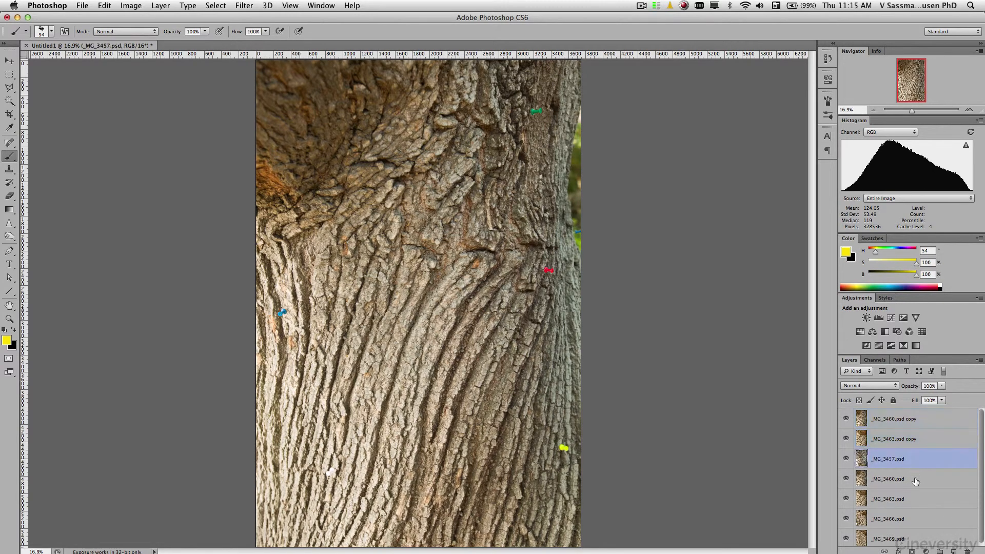
left_click(922, 535, "shift")
key("super+g")
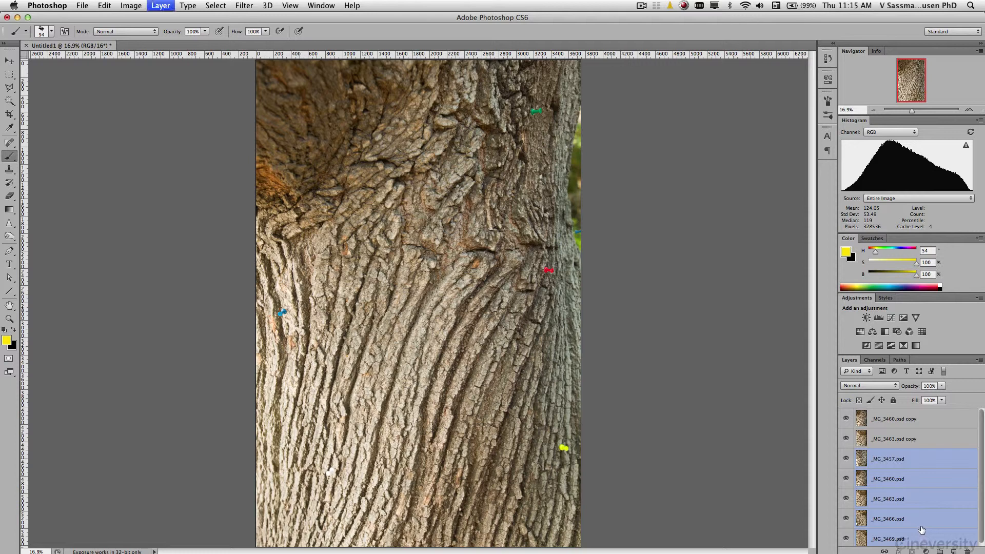
left_click(858, 455)
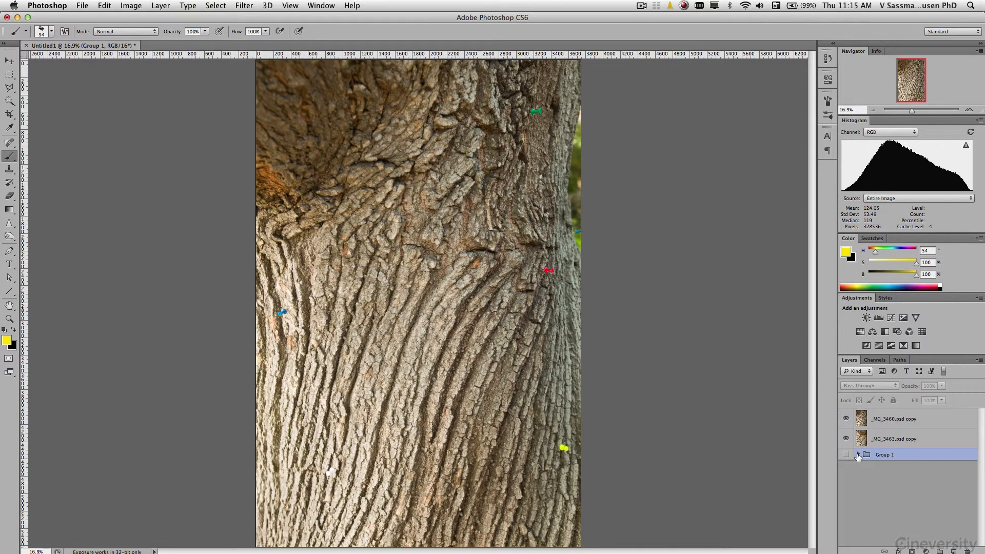
left_click(858, 456)
left_click(846, 419)
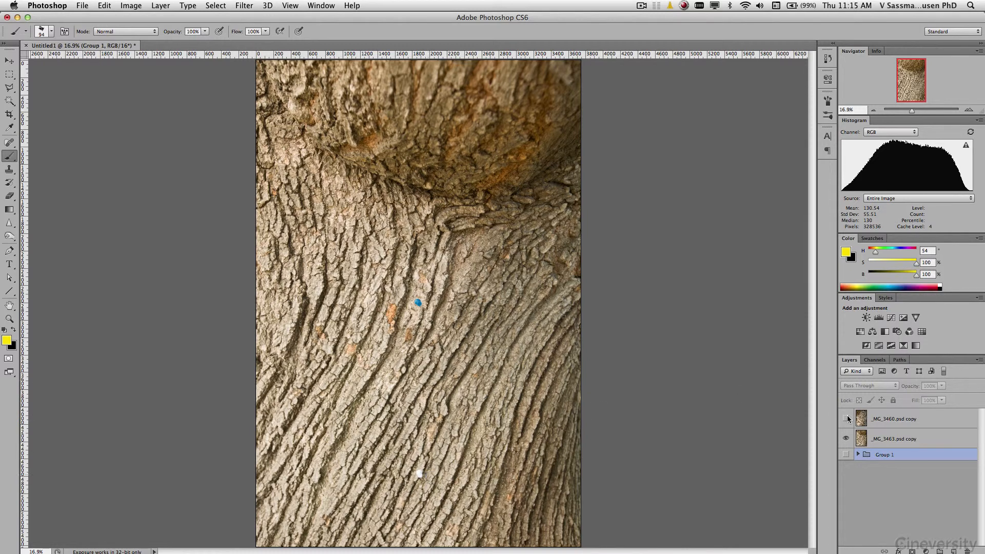
Step: Add a new layer above _MG_3460.psd copy and paint a yellow zigzag down the middle of the trunk across both pins
left_click(910, 422)
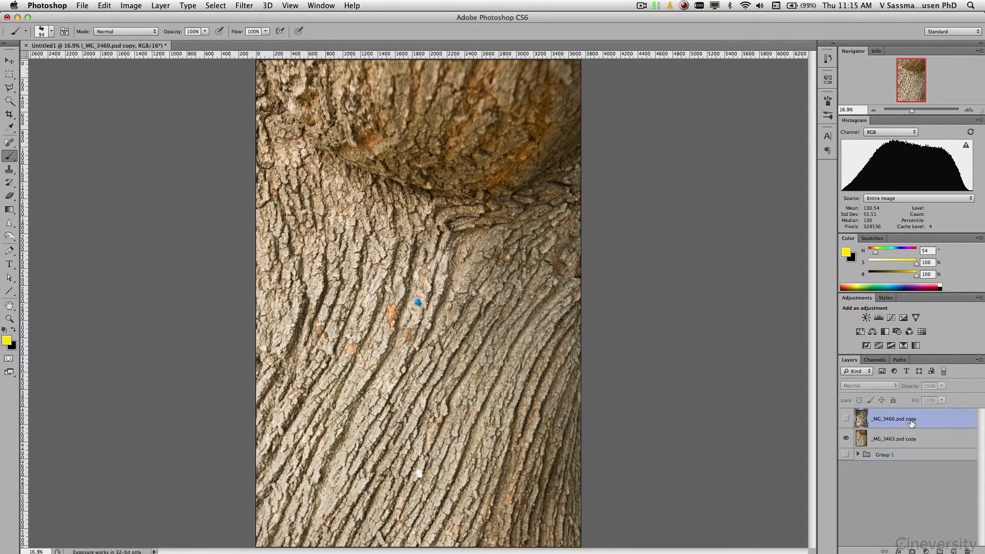
left_click(953, 551)
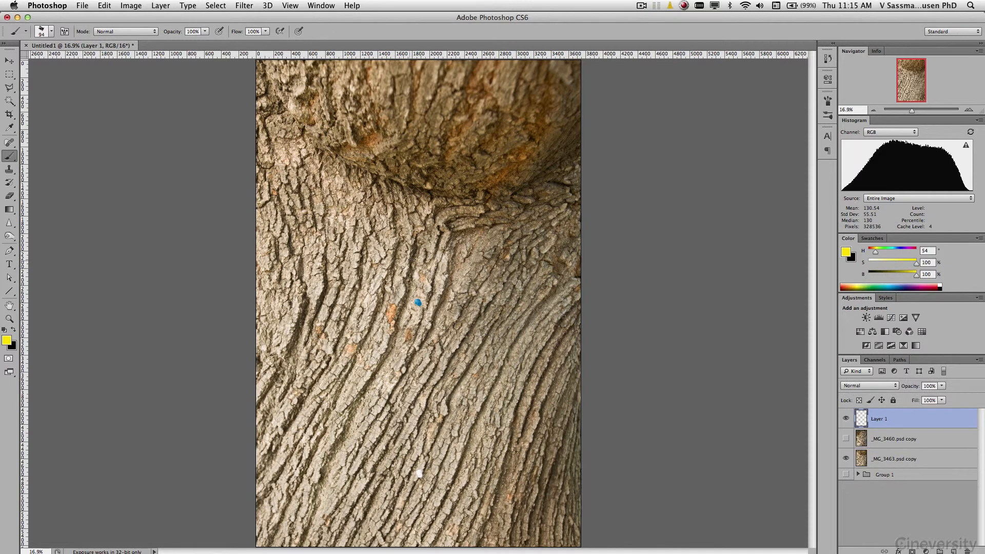
mouse_move(422, 264)
left_mouse_down()
mouse_move(404, 296)
mouse_move(427, 292)
mouse_move(405, 319)
mouse_move(425, 338)
left_mouse_up()
left_click_drag(420, 474, 422, 483)
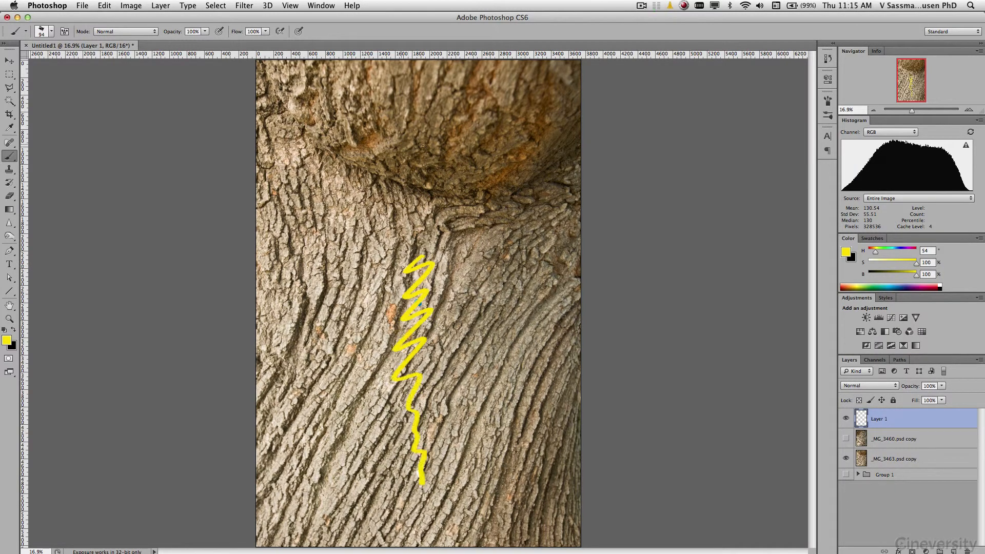
Step: Mark the trunk's centre with a plus, both edges with wavy lines and minuses, and the areas between with tildes, and delete the marking layer
left_click_drag(419, 126, 420, 167)
mouse_move(568, 195)
left_mouse_down()
mouse_move(553, 279)
mouse_move(564, 462)
left_mouse_up()
left_click_drag(282, 445, 278, 508)
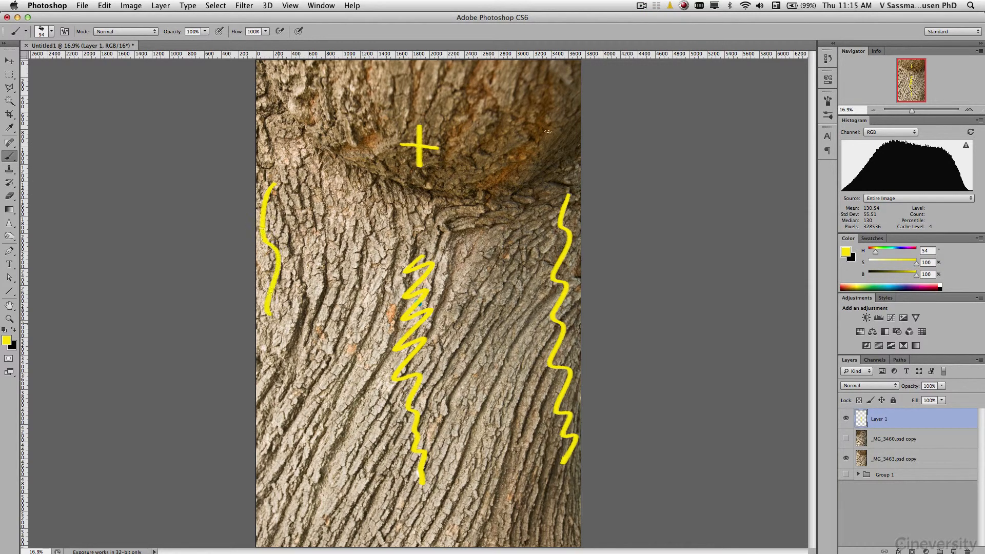
left_click_drag(543, 131, 567, 125)
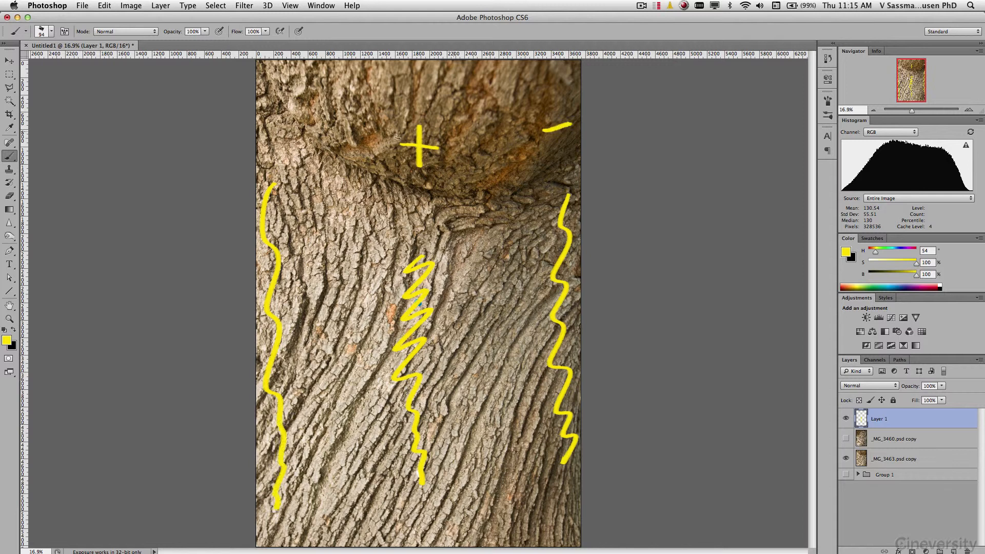
left_click_drag(266, 140, 299, 138)
left_click_drag(314, 340, 355, 337)
left_click_drag(465, 336, 509, 336)
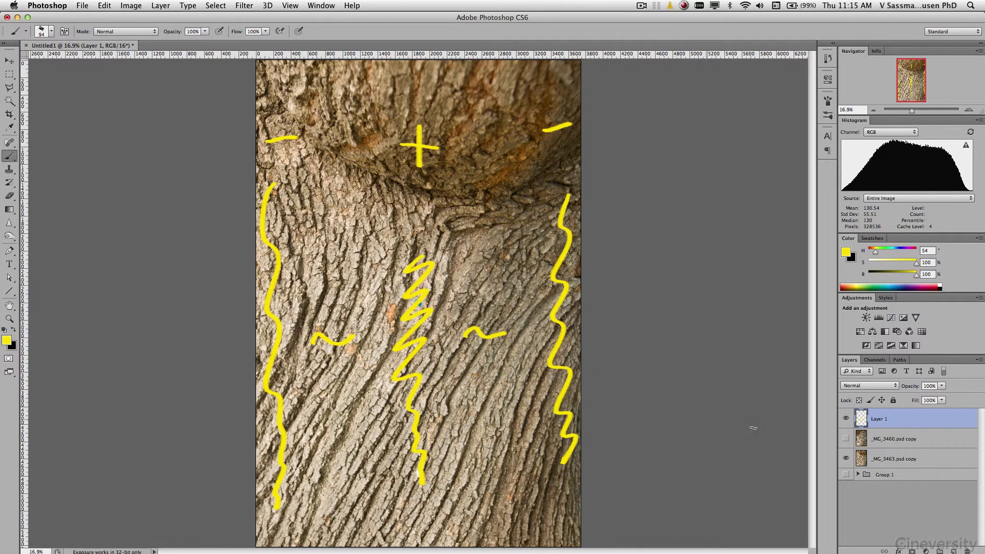
mouse_move(893, 416)
left_mouse_down()
mouse_move(929, 526)
mouse_move(967, 549)
left_mouse_up()
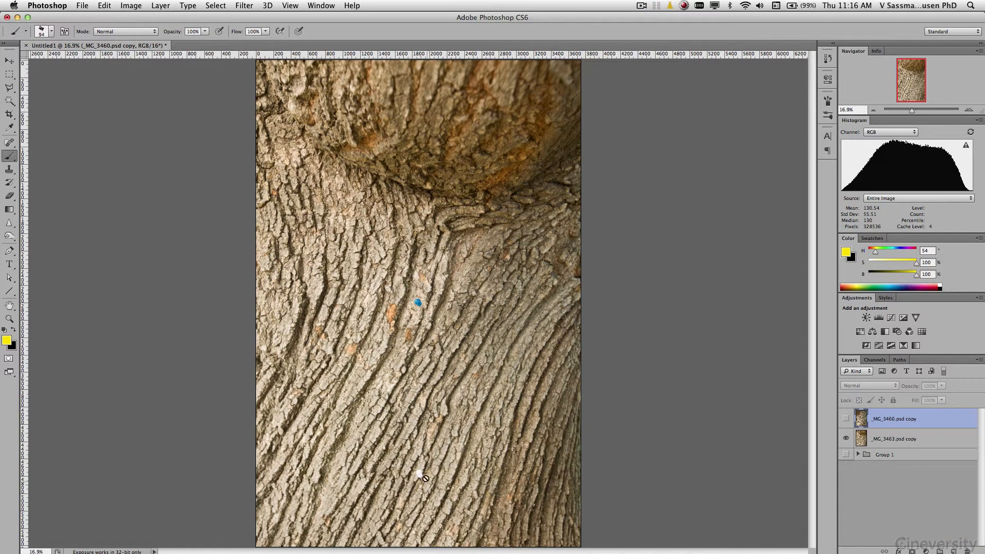
Step: Show the _MG_3460.psd copy layer and move it about 1000 px right, so its white pin overlaps the one on _MG_3463.psd copy
left_click(846, 420)
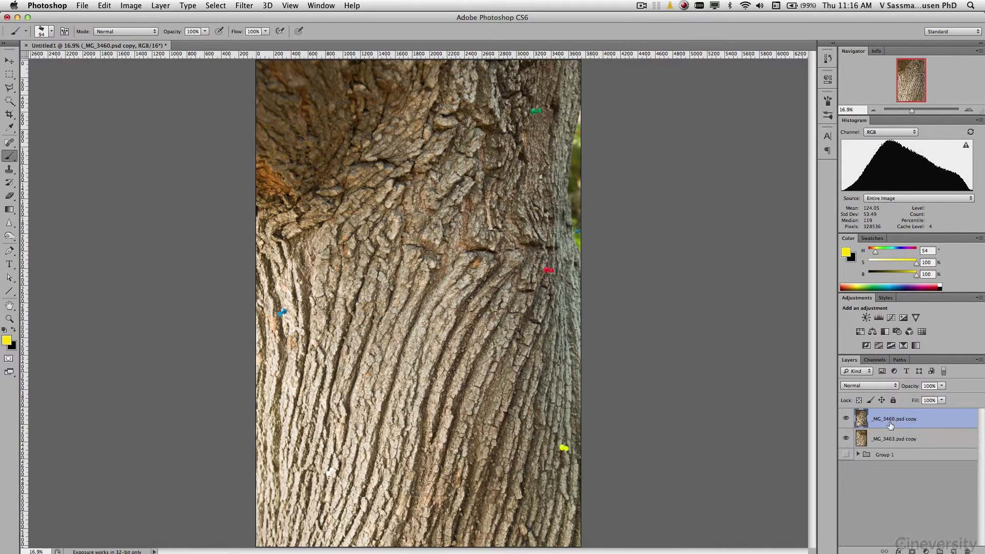
key("v")
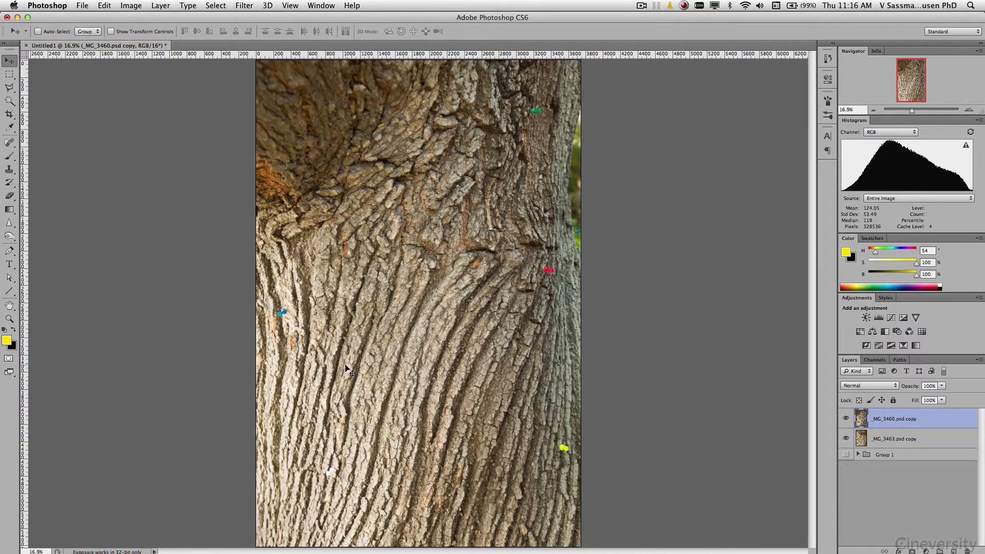
left_click_drag(346, 369, 433, 380)
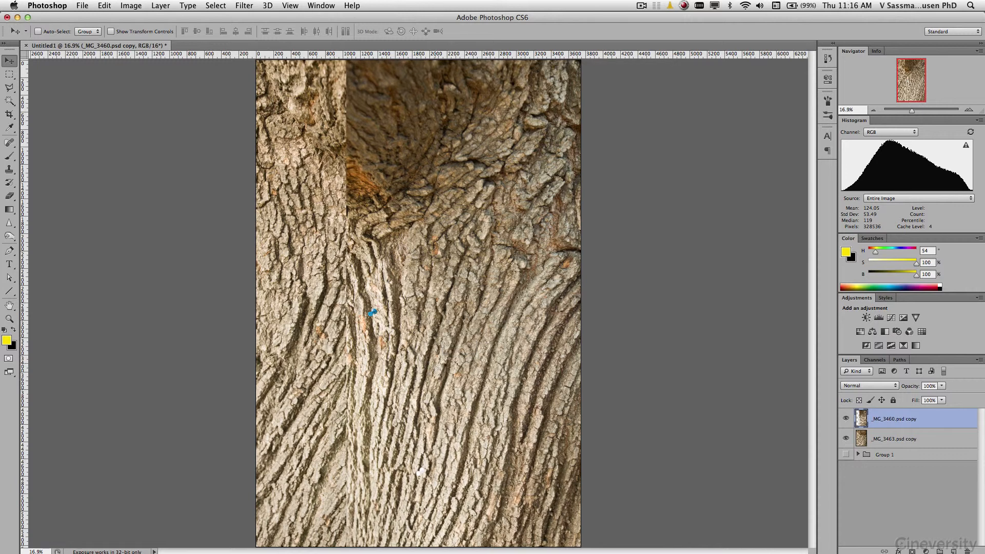
Step: Hide _MG_3460.psd copy, move _MG_3463.psd copy about 700 px left, and show _MG_3460.psd copy again
left_click(846, 420)
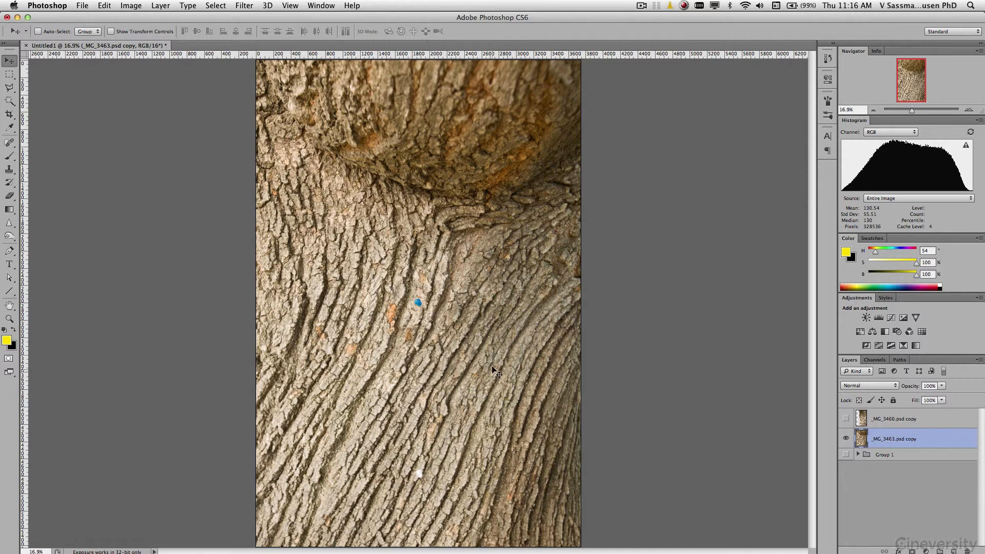
left_click_drag(480, 368, 418, 361)
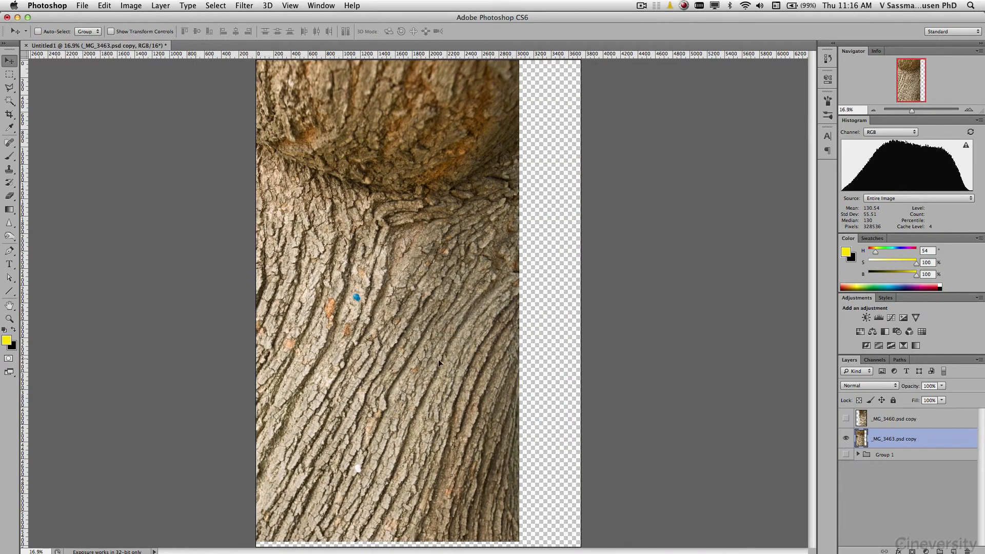
left_click(846, 420)
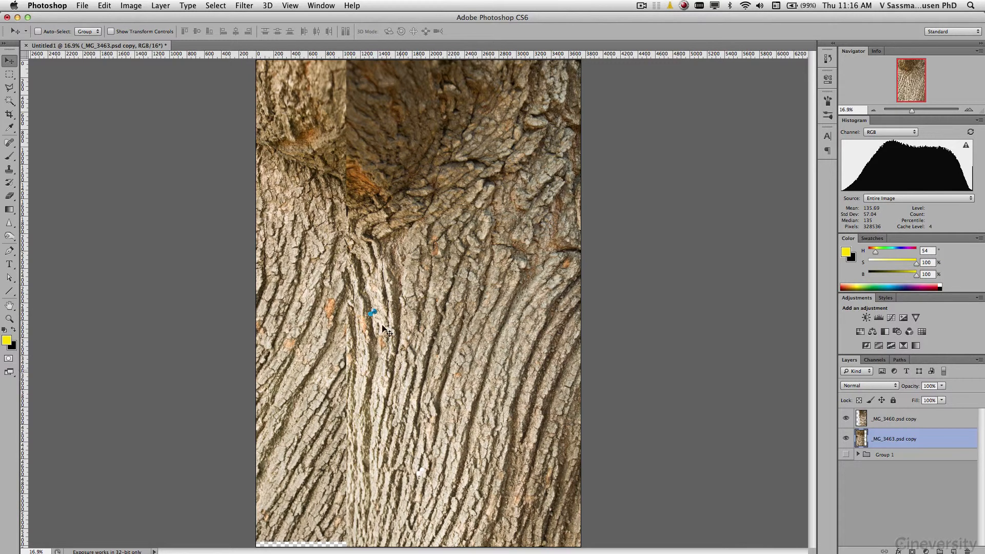
Step: With _MG_3460.psd copy hidden, place a vertical guide through both pins and horizontal guides at the blue pin and the white pin
left_click(846, 419)
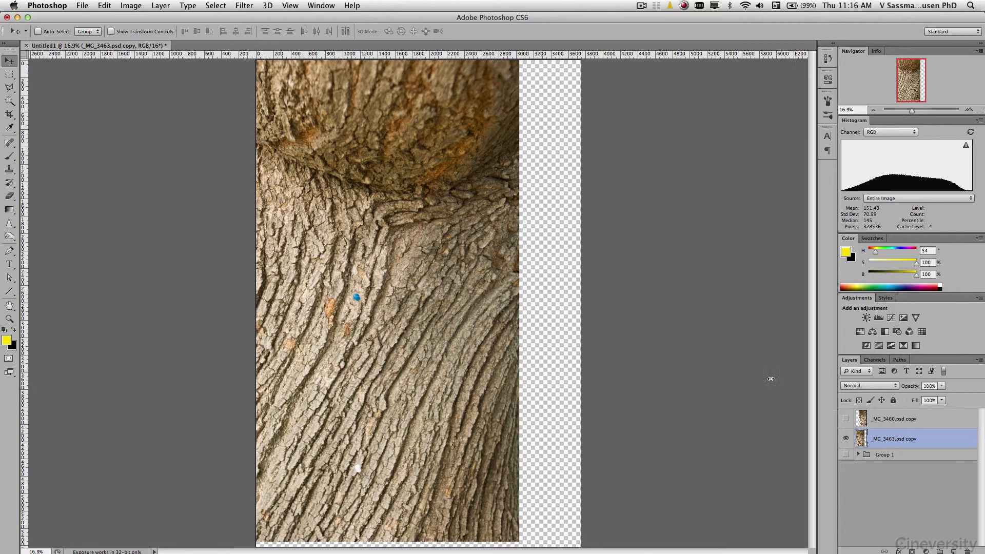
left_click_drag(23, 250, 357, 330)
left_click_drag(380, 56, 391, 298)
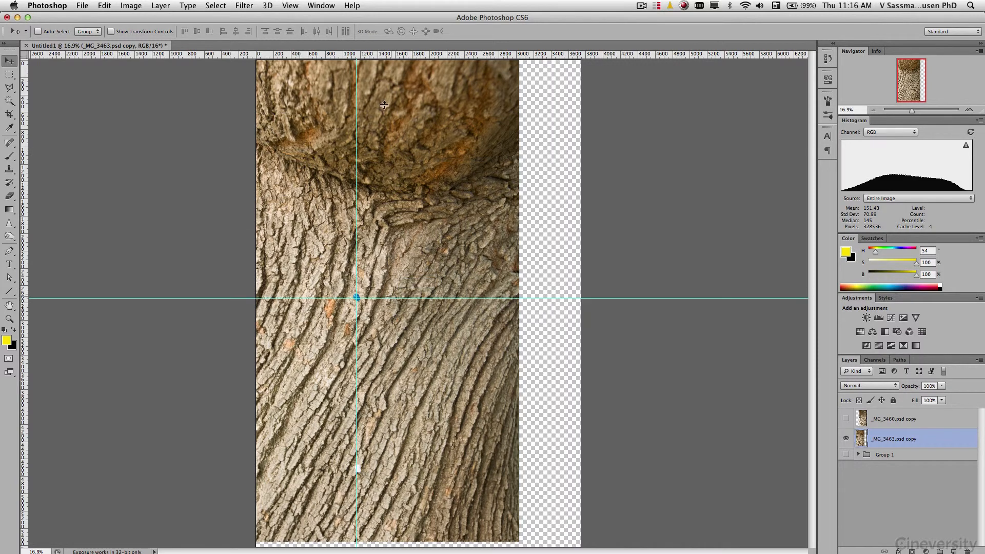
left_click_drag(387, 62, 389, 480)
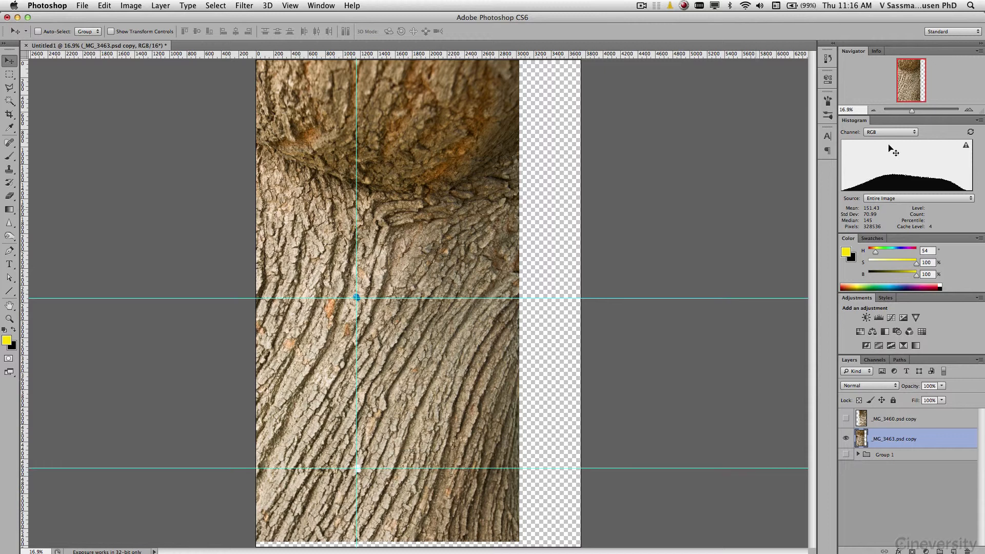
left_click(969, 111)
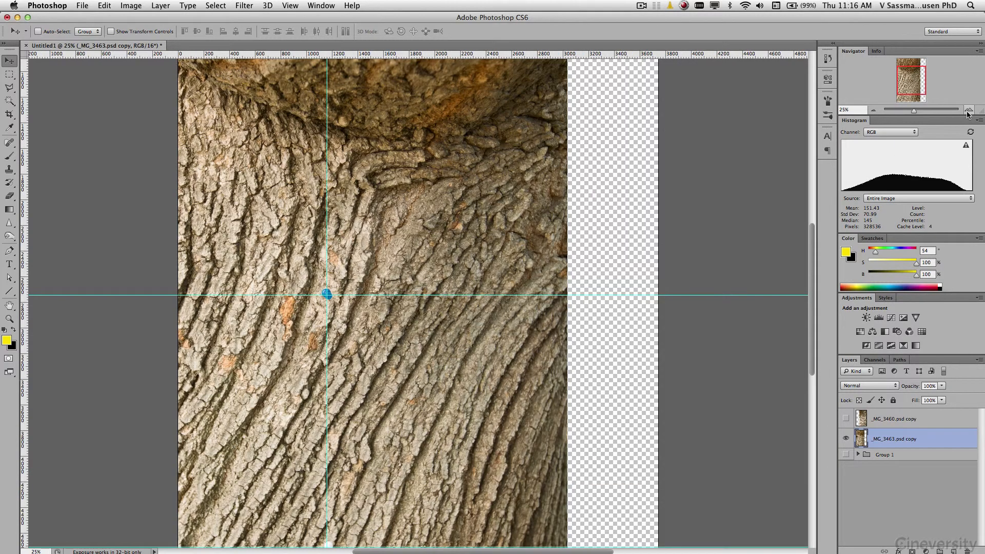
left_click(969, 111)
left_click_drag(908, 78, 907, 72)
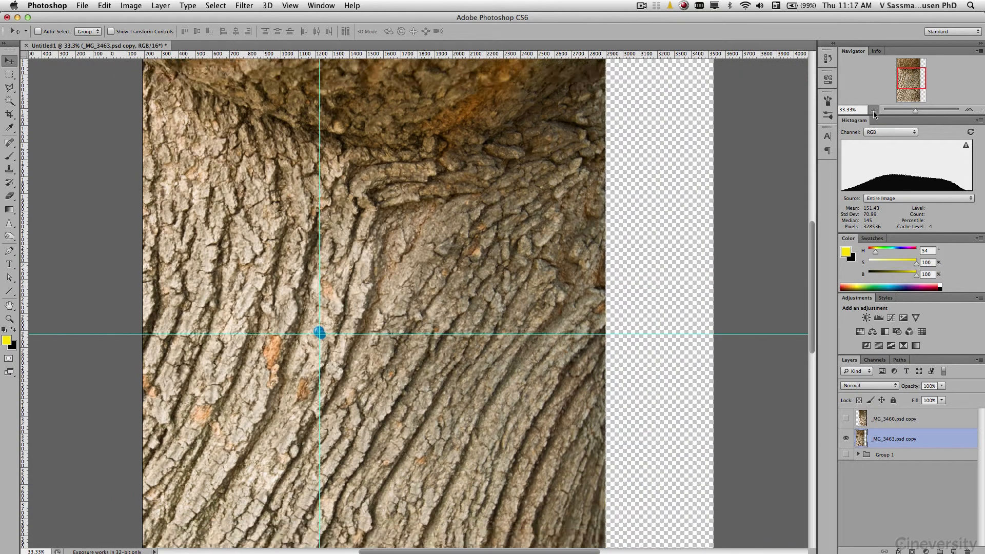
left_click(874, 111)
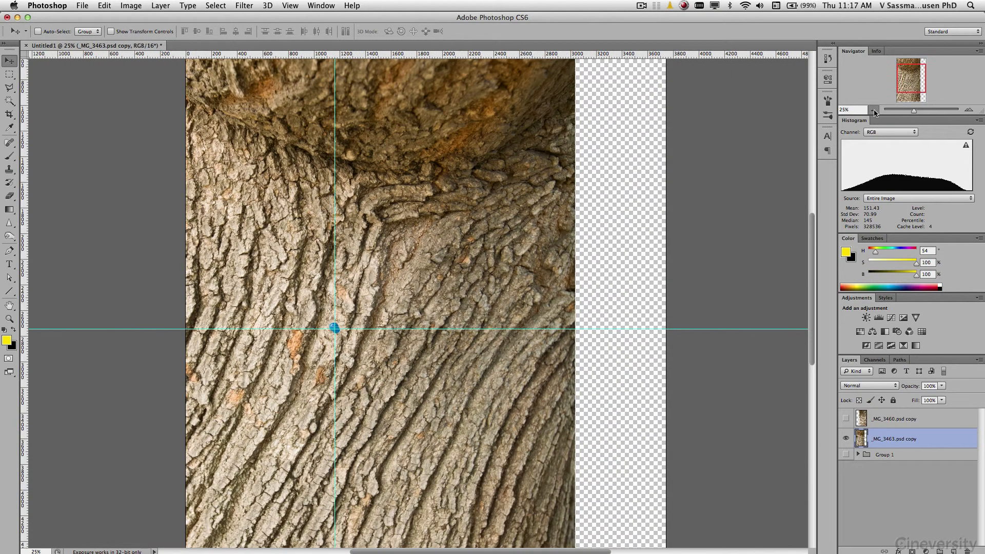
left_click(874, 111)
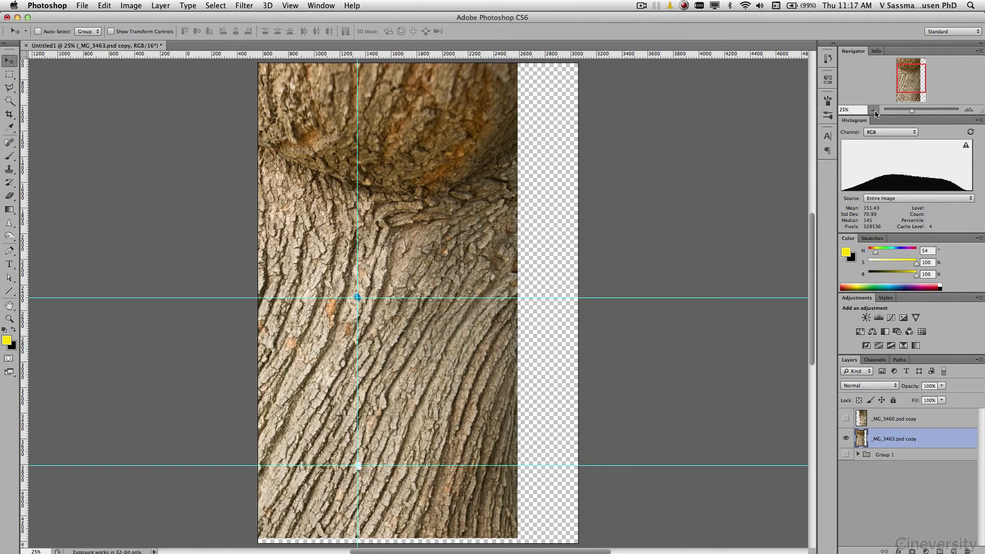
Step: Show _MG_3460.psd copy and move it so its blue pin sits on the crossing of the vertical and upper horizontal guides
left_click(845, 419)
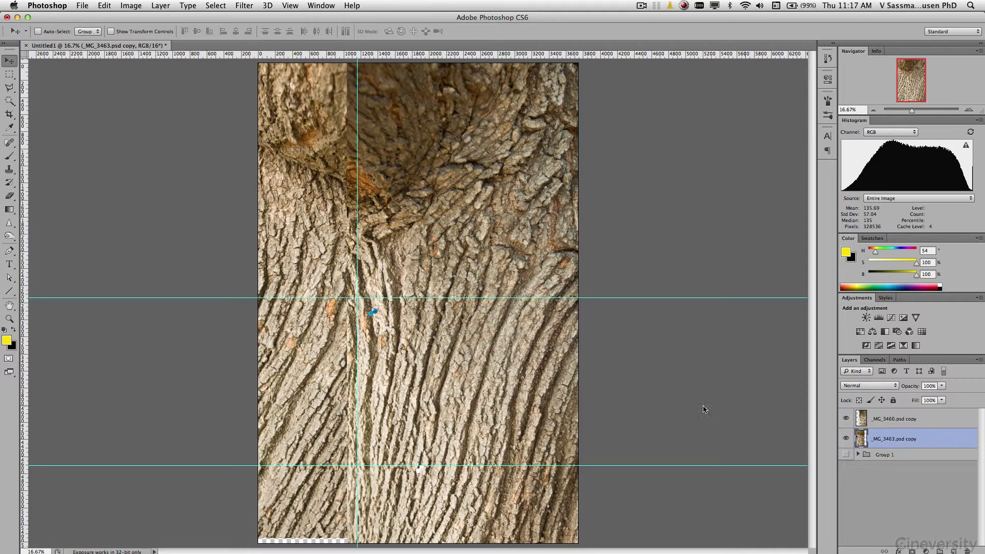
left_click_drag(426, 389, 429, 377)
key("super+z")
left_click(885, 426)
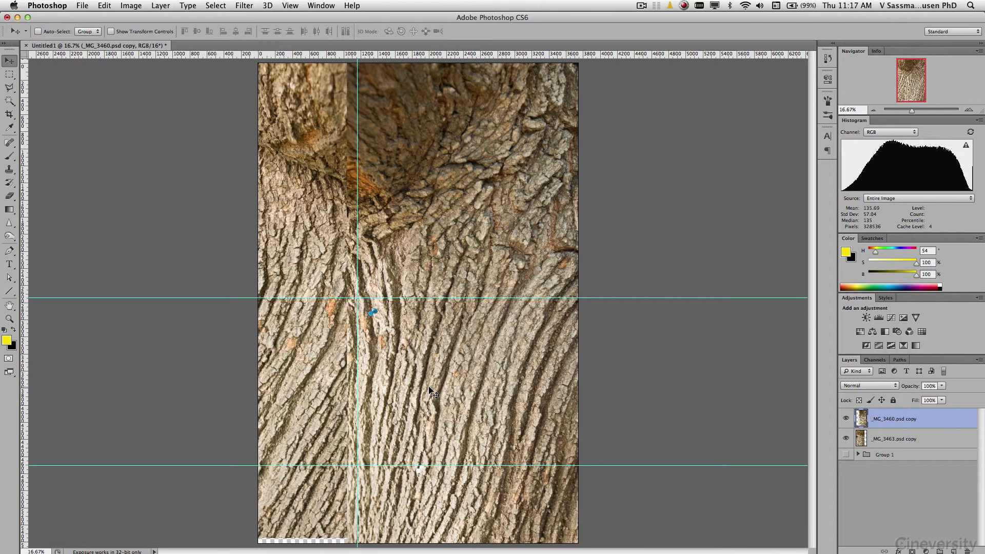
left_click_drag(429, 387, 414, 374)
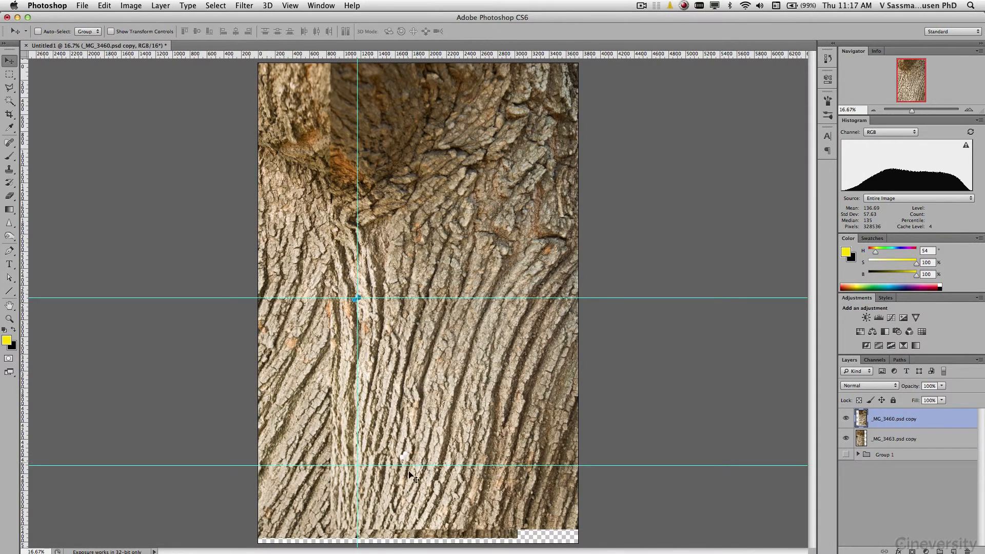
Step: Free-transform _MG_3460.psd copy with the pivot on the blue pin and rotate it 17° clockwise to line up the white pins
key("super+t")
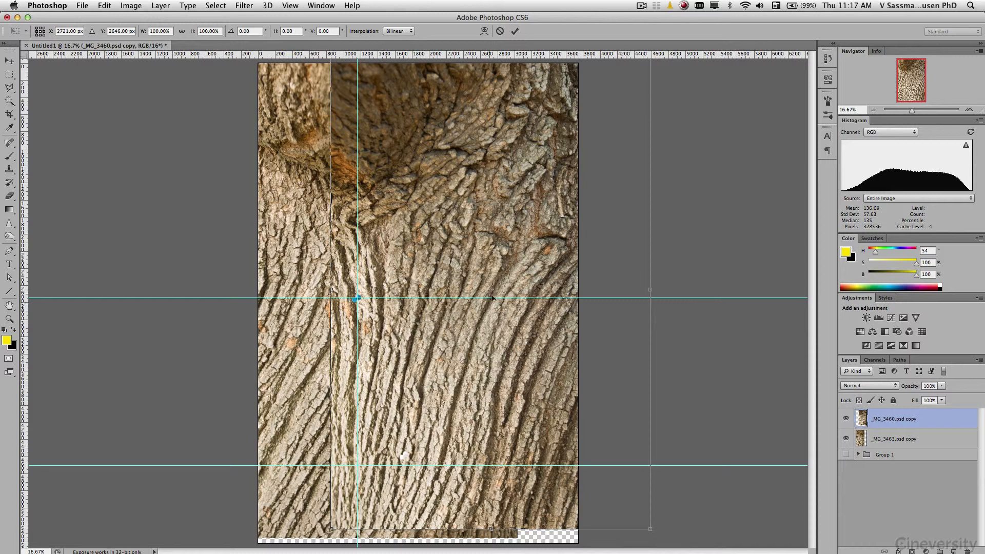
left_click_drag(490, 289, 357, 299)
left_click_drag(656, 534, 574, 553)
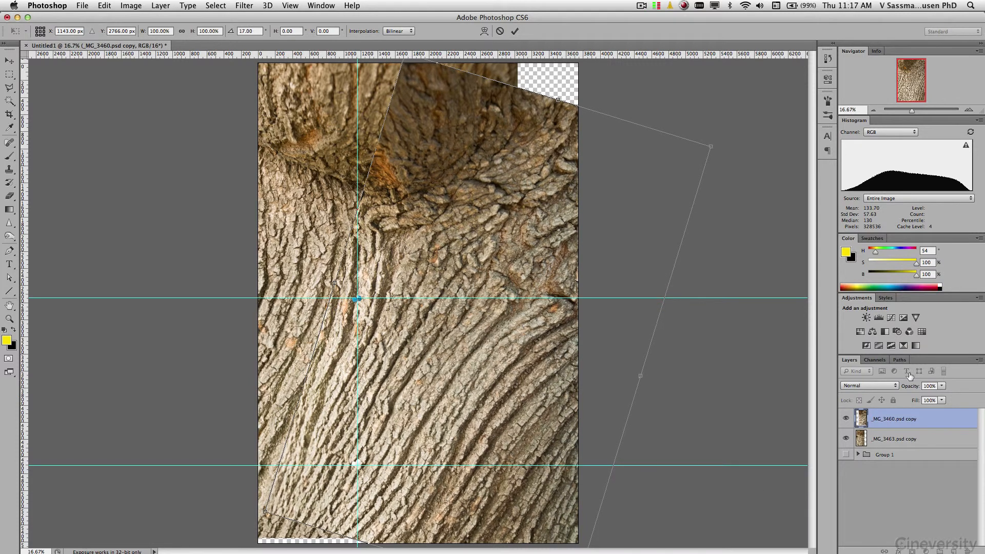
Step: Lower the opacity of _MG_3460.psd copy to 89%, refine its rotation to 16.77°, and apply the transform
mouse_move(911, 386)
left_mouse_down()
mouse_move(856, 405)
mouse_move(906, 397)
left_mouse_up()
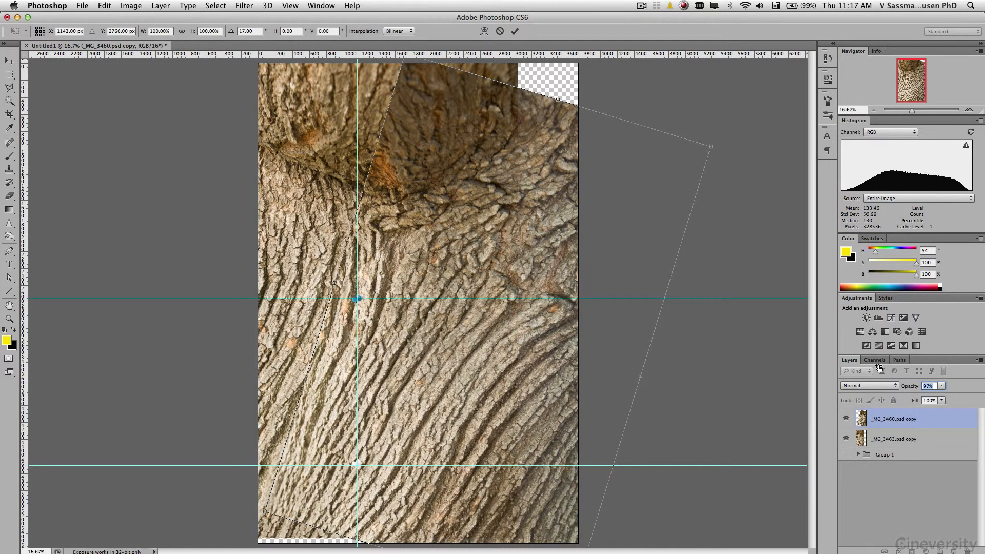
left_click_drag(723, 137, 723, 128)
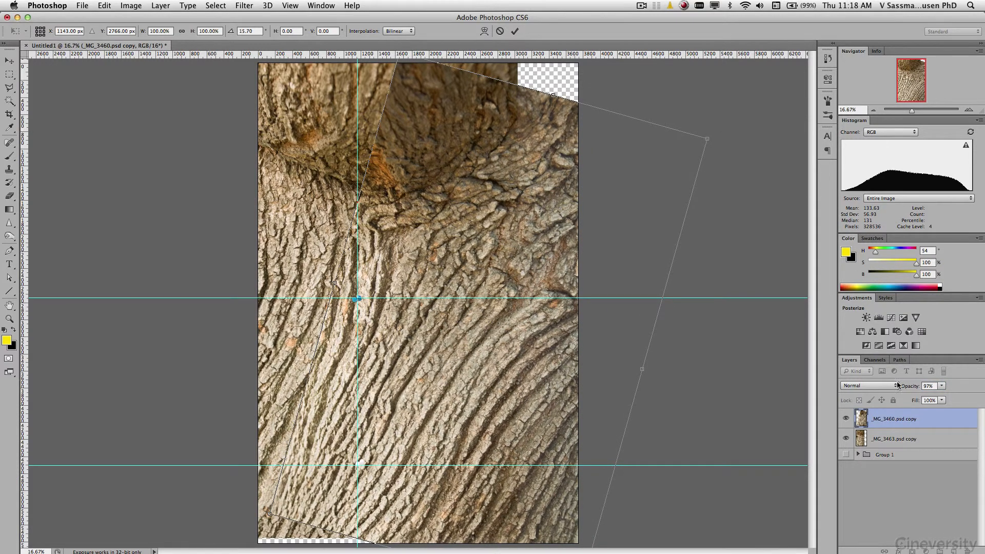
mouse_move(910, 390)
left_mouse_down()
mouse_move(886, 391)
mouse_move(930, 386)
mouse_move(887, 389)
mouse_move(913, 387)
left_mouse_up()
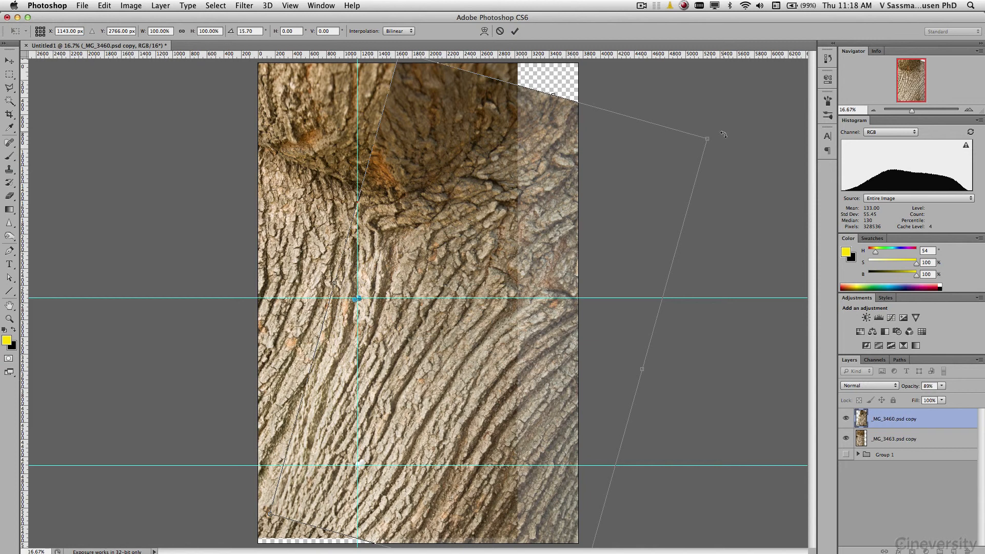
left_click_drag(724, 135, 743, 139)
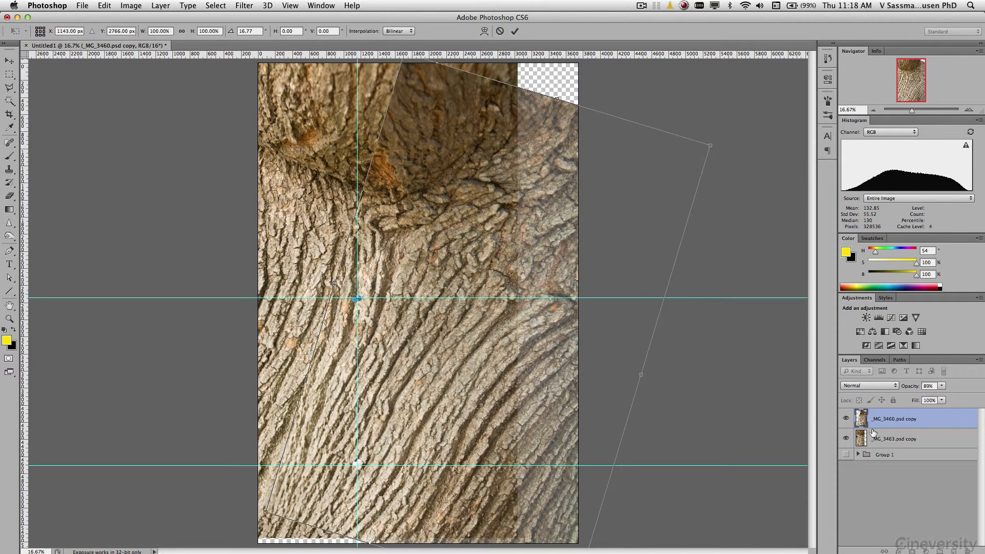
key("Return")
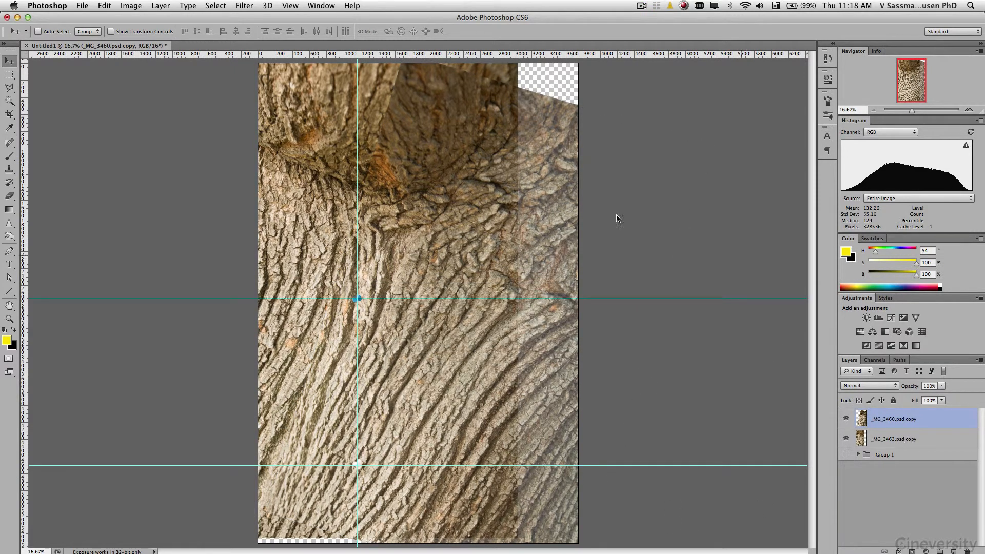
Step: Clear all guides and restore the opacity of _MG_3460.psd copy to 100%
left_click(291, 6)
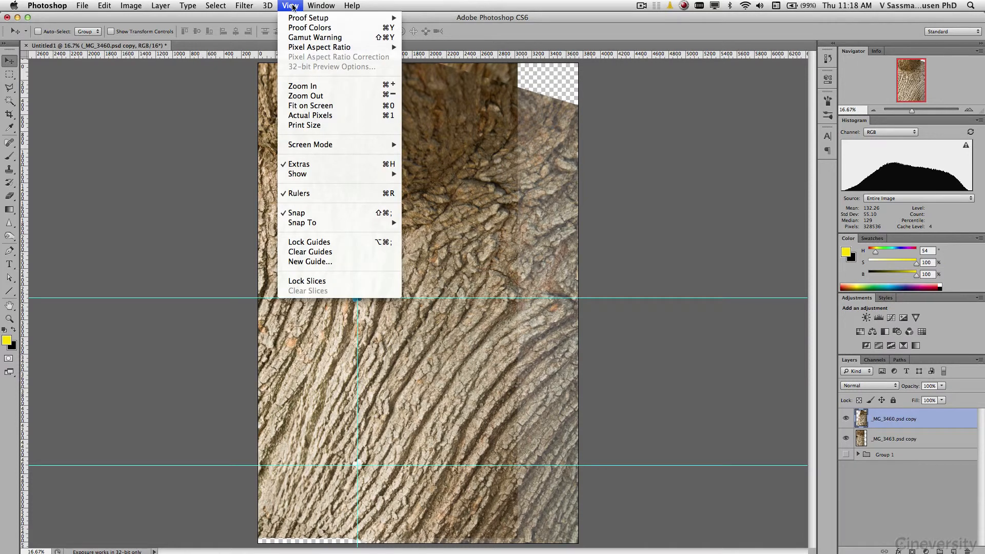
left_click(310, 252)
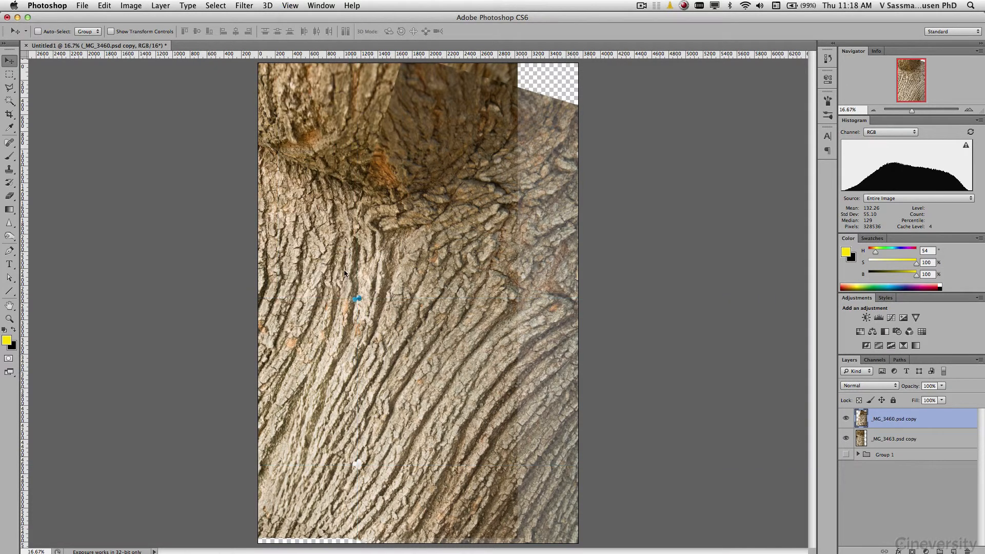
left_click_drag(909, 388, 949, 388)
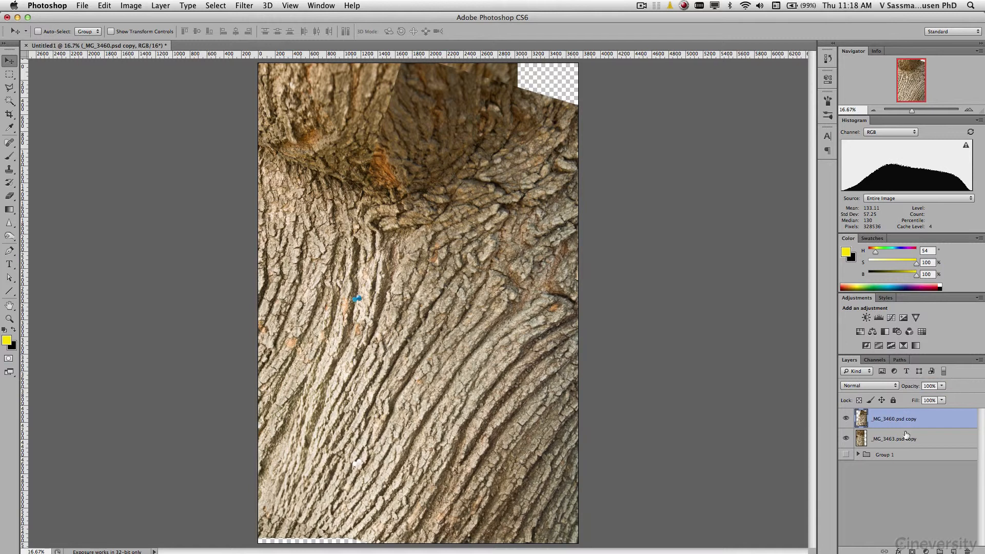
Step: Select both photo copy layers and move them together about 200 px up
left_click(901, 439, "shift")
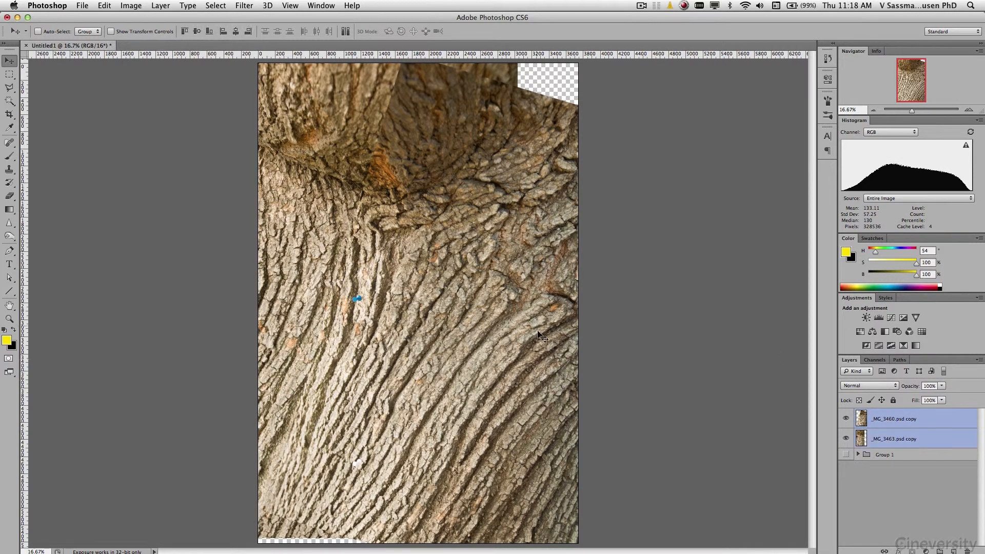
mouse_move(453, 362)
left_mouse_down()
mouse_move(387, 344)
mouse_move(464, 338)
mouse_move(455, 343)
left_mouse_up()
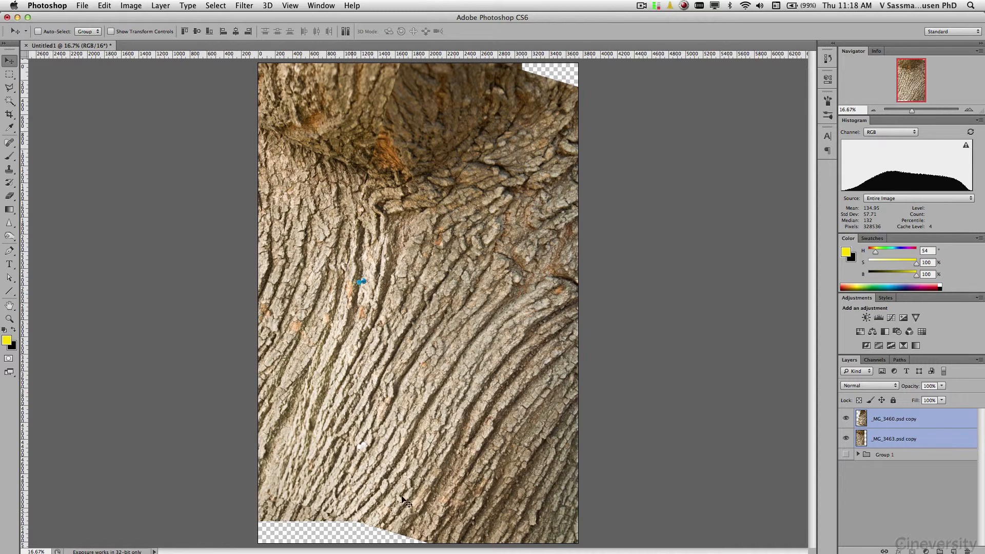
Step: Add a Photo Filter adjustment layer above _MG_3463.psd copy with the Blue filter at 97% density
left_click(914, 441)
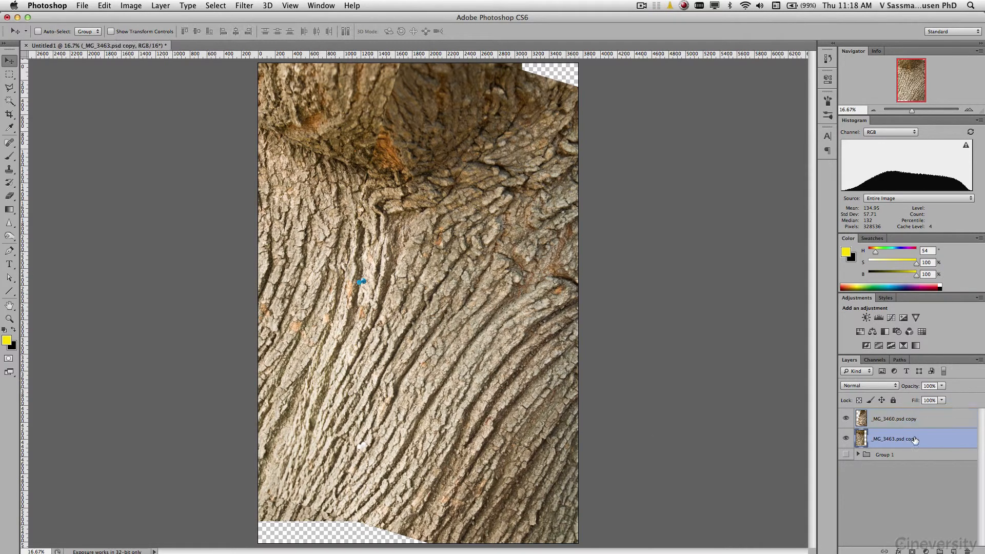
left_click(927, 552)
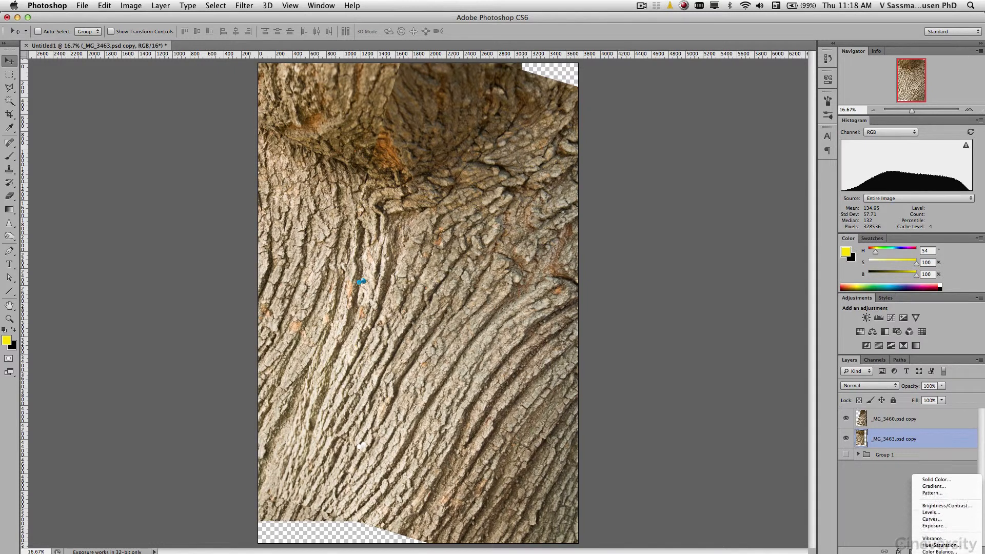
left_click(935, 553)
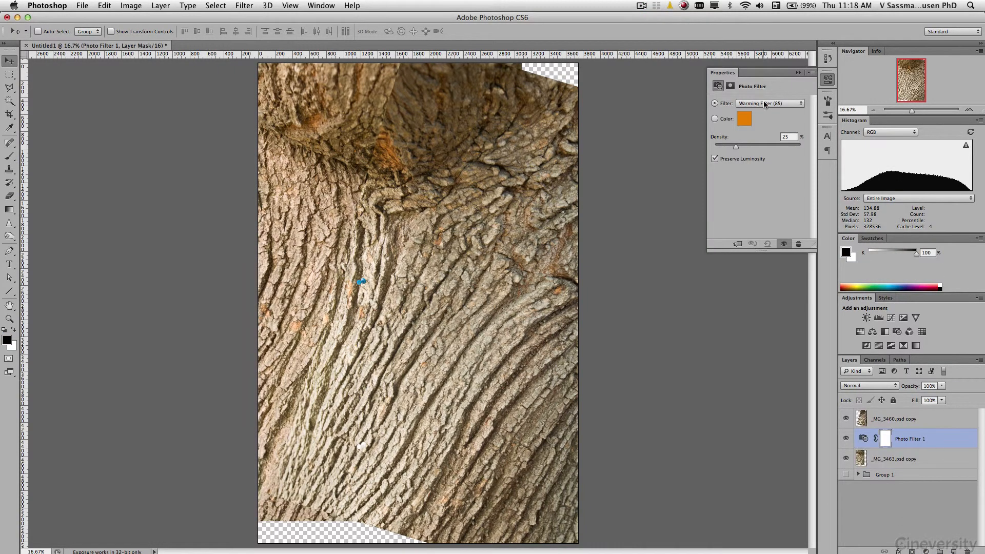
left_click(765, 104)
left_click(749, 190)
left_click_drag(800, 150, 798, 152)
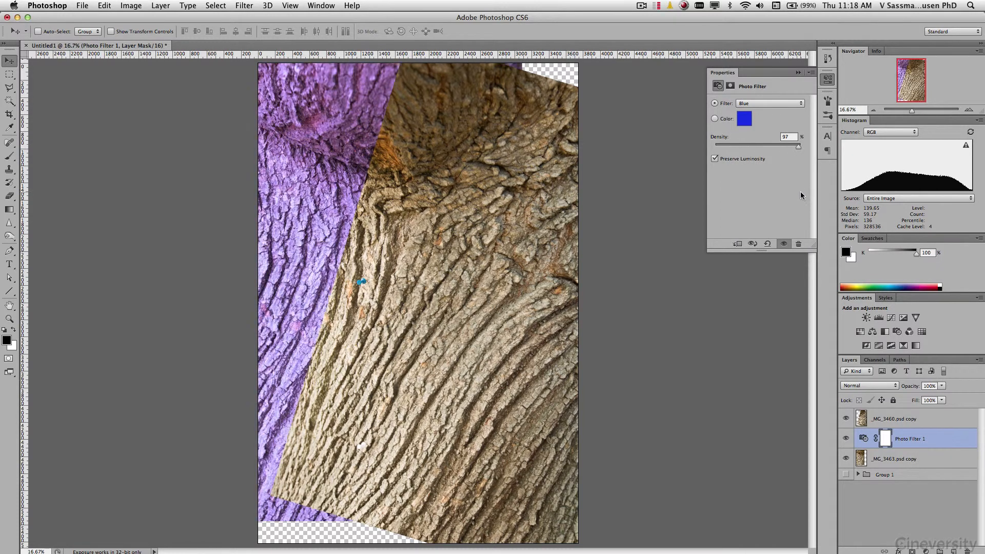
left_click(715, 119)
Step: Add a layer mask to _MG_3460.psd copy and activate the Brush tool for painting on it
left_click(869, 422)
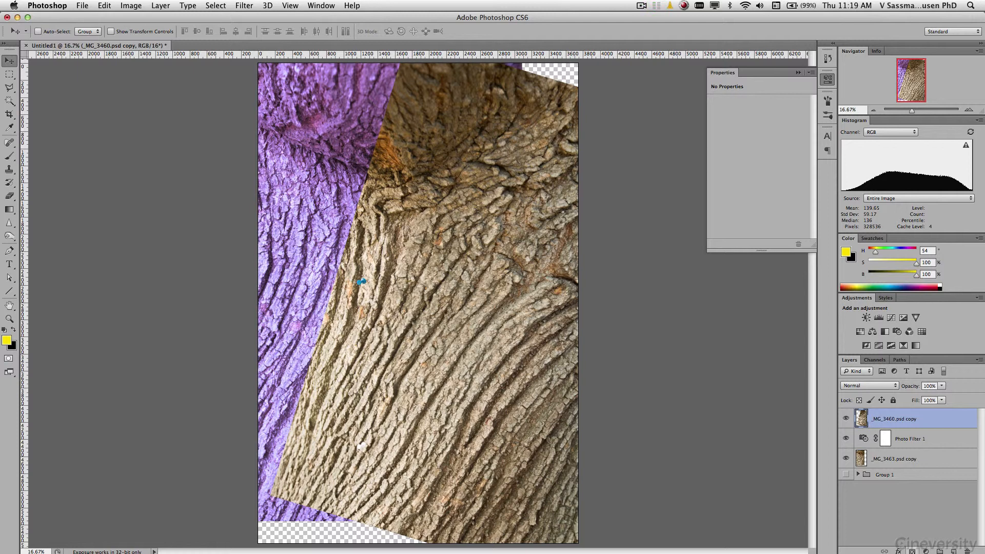
left_click(913, 552)
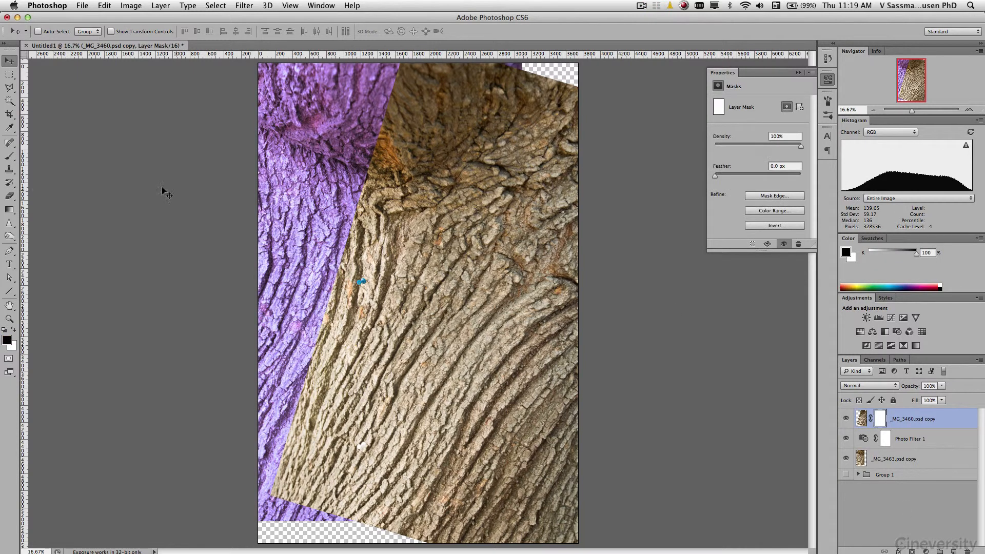
left_click(10, 156)
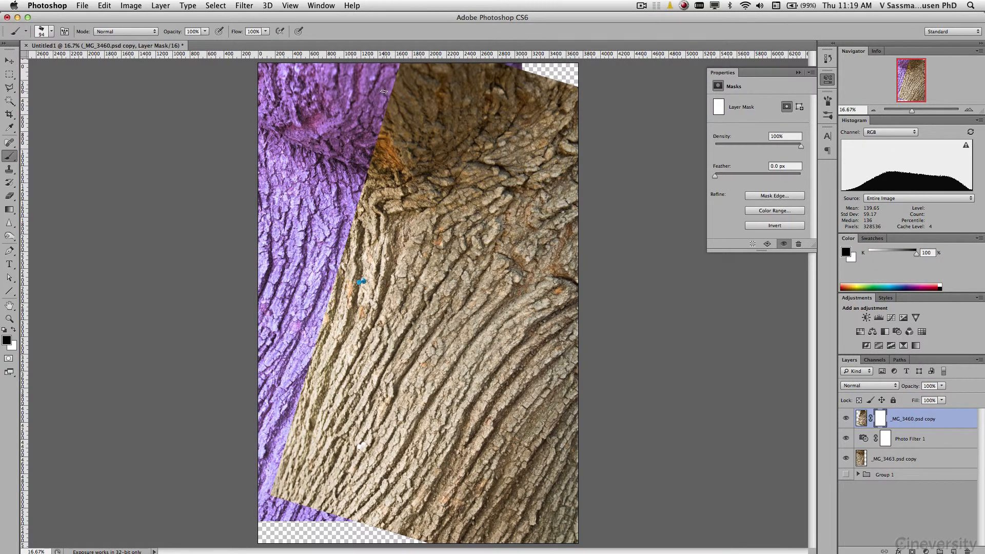
Step: Replace the textured brush tip with a soft round tip of 94 px and 0% hardness
left_click(828, 102)
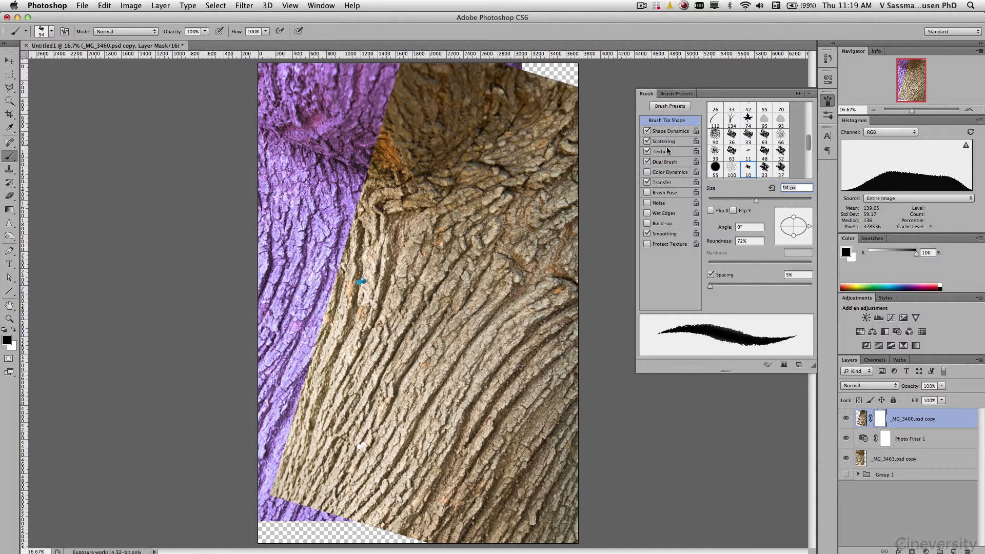
left_click(42, 32)
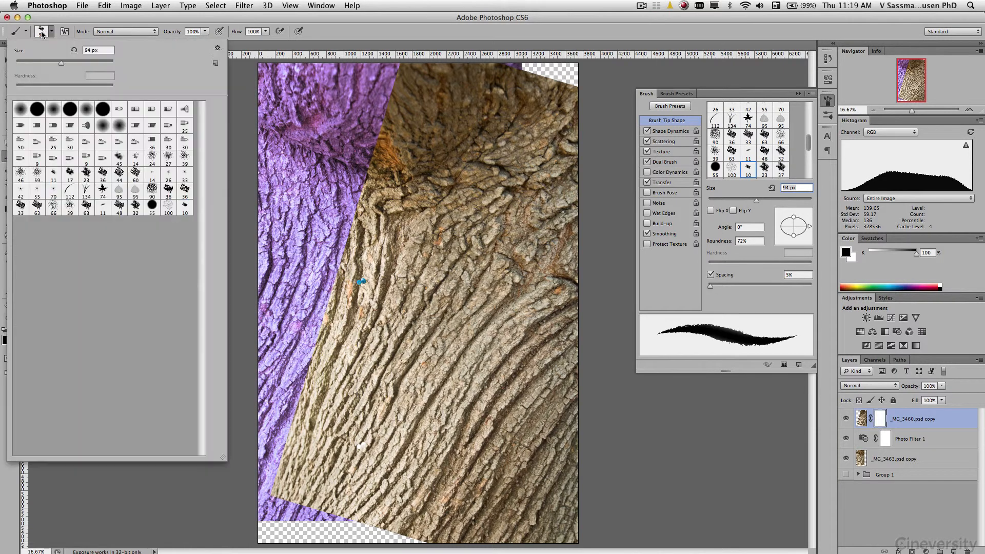
left_click(54, 109)
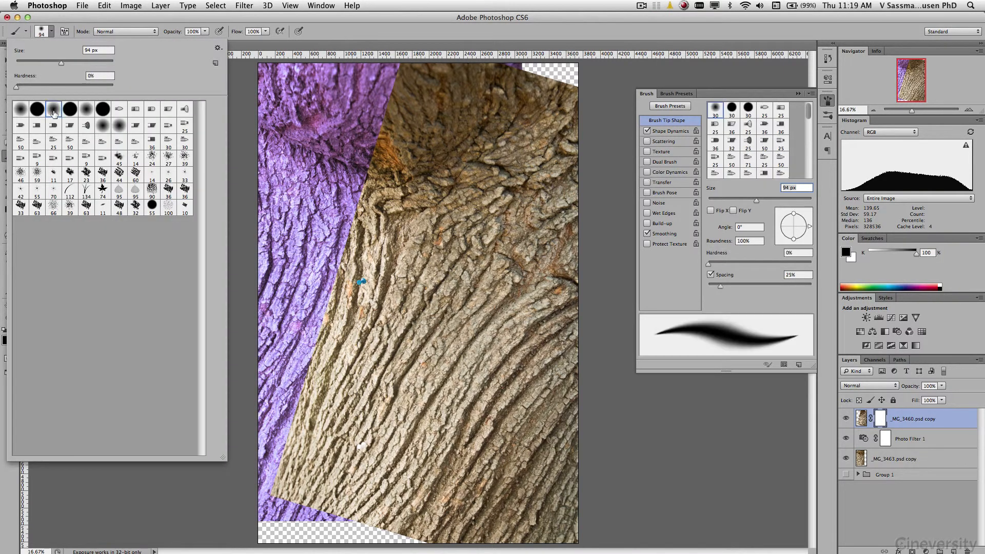
left_click(45, 32)
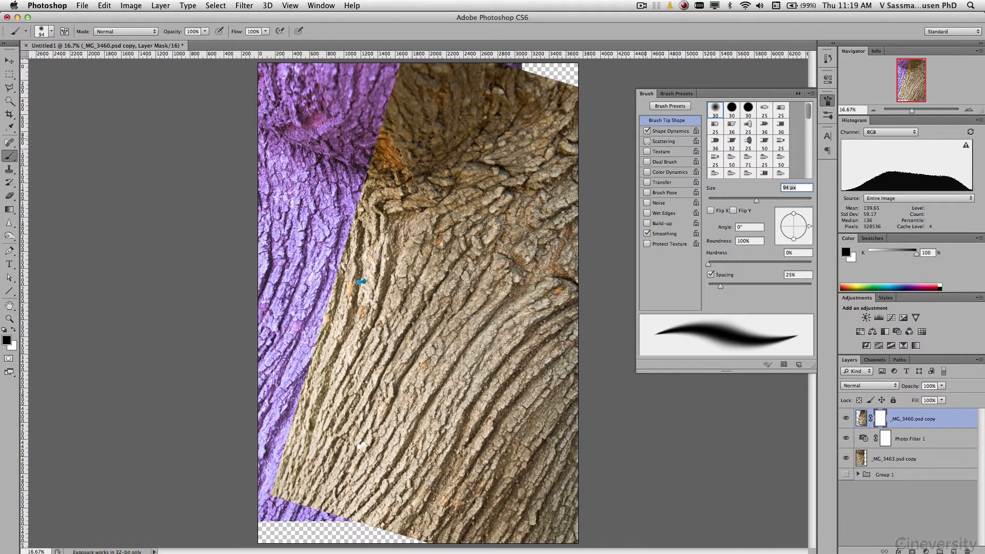
Step: Enable Scattering on the soft brush without Texture, adjust its size jitter, and set Scatter to 40%
left_click(647, 142)
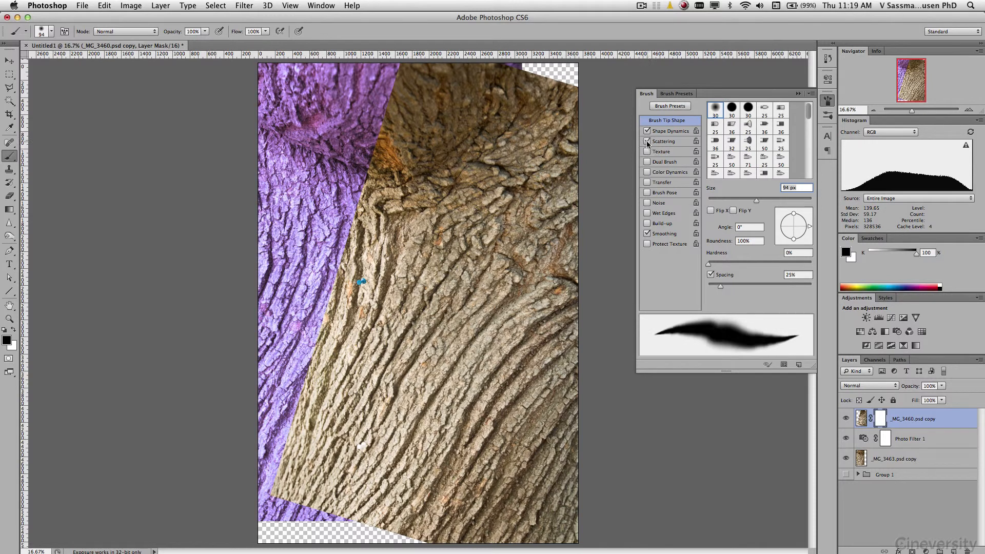
left_click(648, 151)
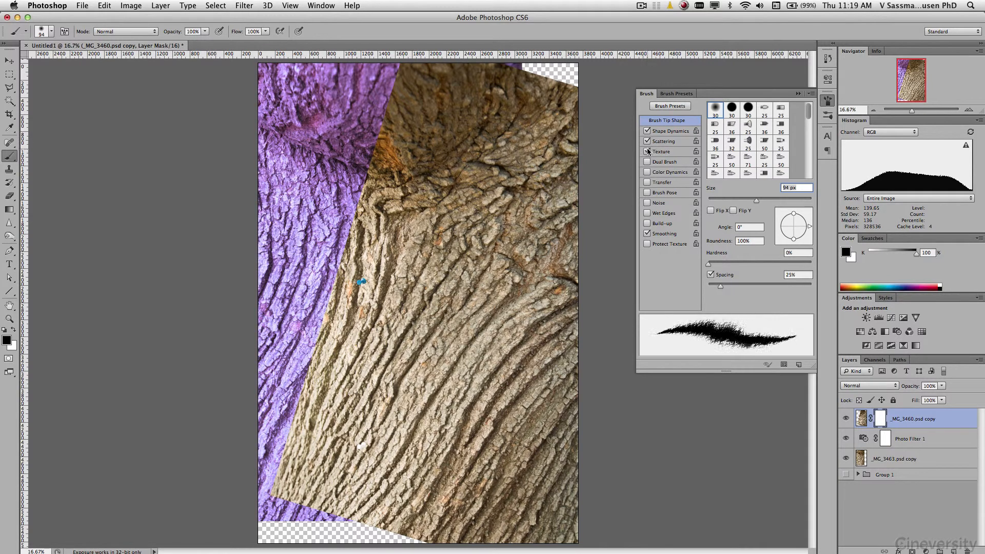
left_click(647, 151)
left_click(671, 132)
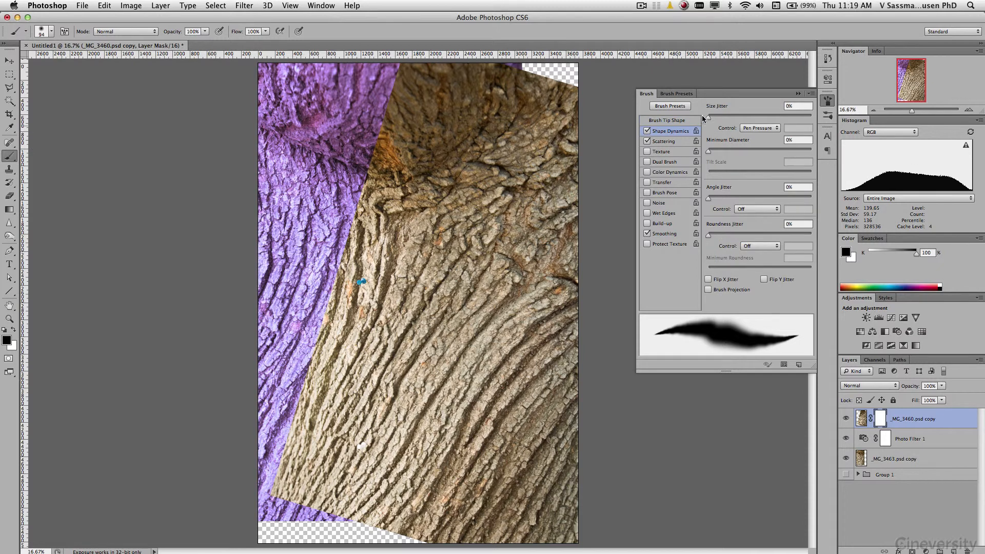
left_click_drag(710, 116, 716, 119)
left_click(671, 142)
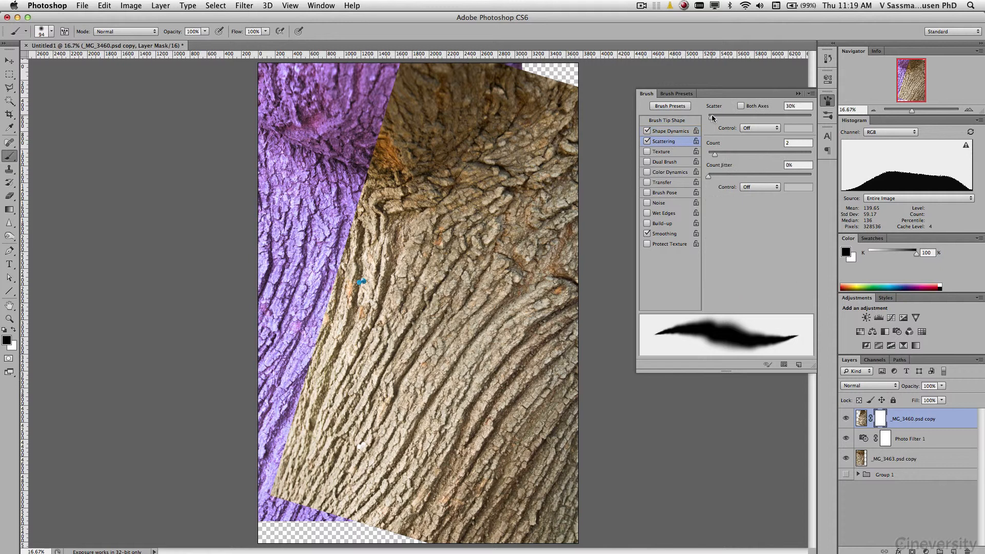
mouse_move(712, 116)
left_mouse_down()
mouse_move(800, 117)
mouse_move(713, 120)
left_mouse_up()
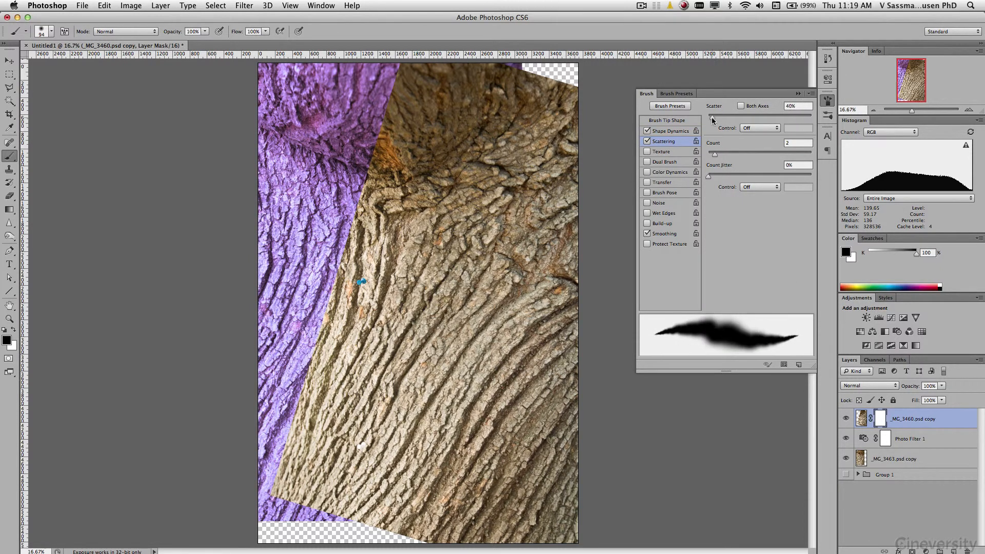
left_click(799, 94)
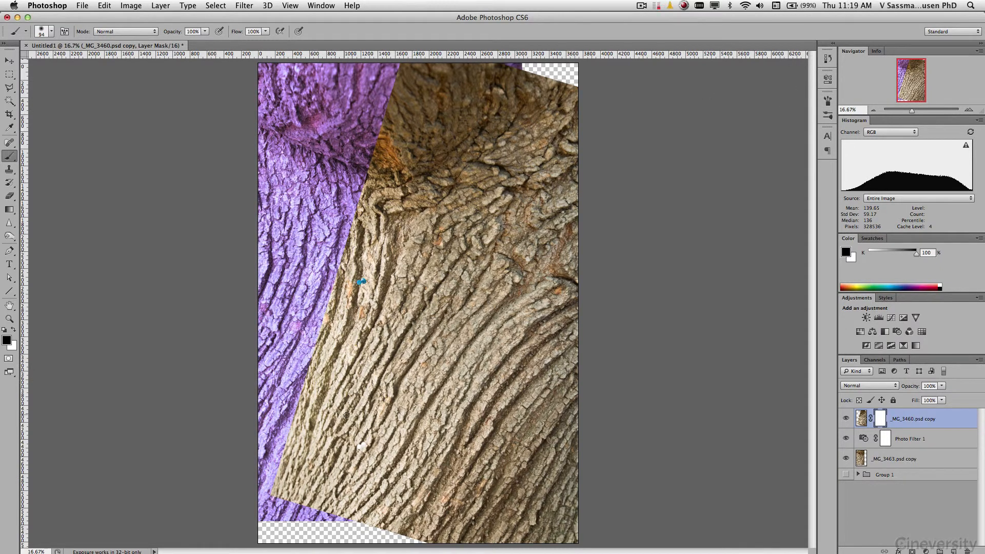
Step: Enlarge the brush to 274 px and paint black on the _MG_3460.psd copy mask to hide that photo's hard diagonal edge
left_click_drag(346, 415, 354, 416)
left_click_drag(283, 460, 372, 292)
mouse_move(375, 194)
left_mouse_down()
mouse_move(332, 350)
mouse_move(360, 282)
mouse_move(287, 446)
mouse_move(317, 361)
left_mouse_up()
left_click_drag(335, 293, 338, 271)
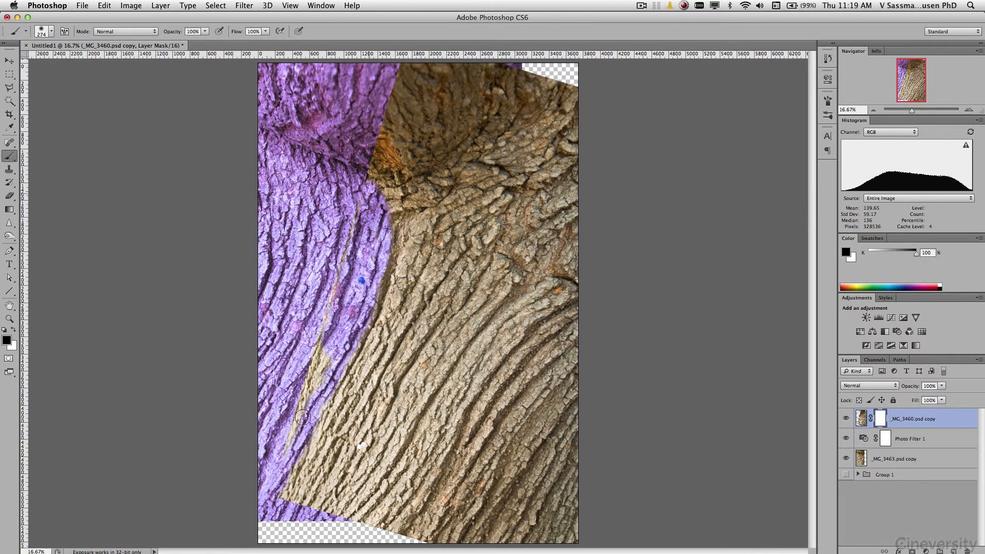
left_click_drag(302, 417, 293, 423)
mouse_move(314, 368)
left_mouse_down()
mouse_move(326, 335)
mouse_move(286, 450)
mouse_move(326, 328)
mouse_move(342, 334)
mouse_move(290, 417)
left_mouse_up()
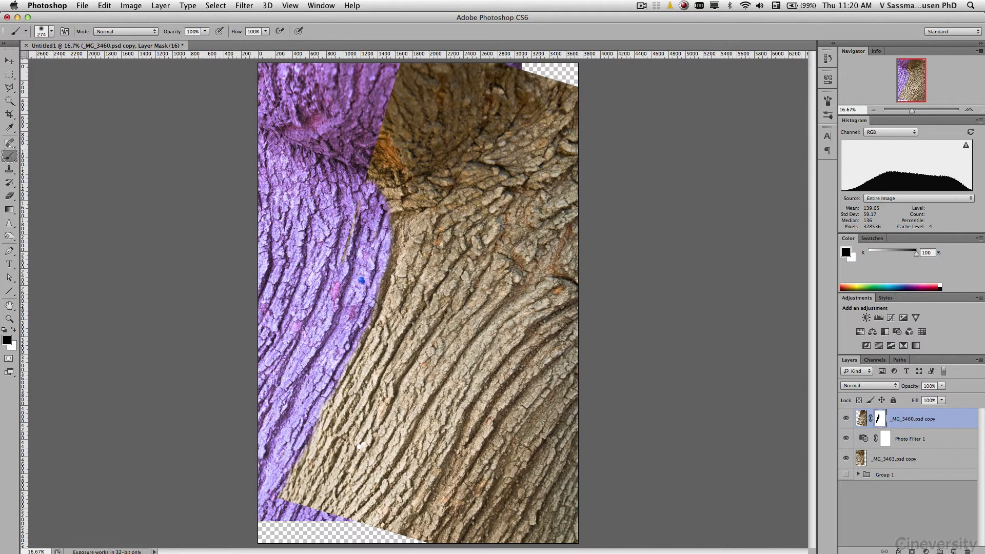
Step: Switch to the Pencil tool at 409 px and mask out the lower-left corner of _MG_3460.psd copy
left_click_drag(10, 157, 56, 165)
left_click_drag(335, 323, 353, 323)
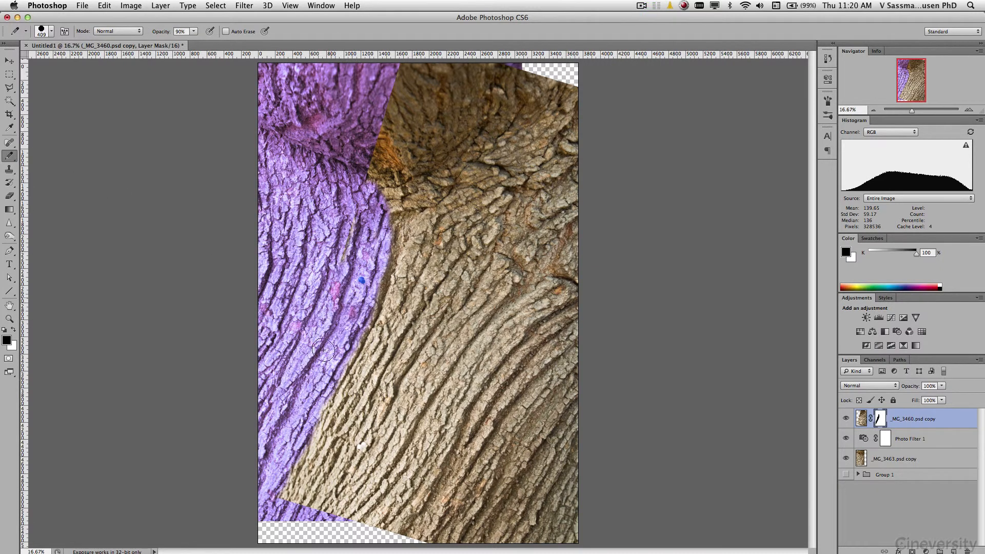
left_click_drag(286, 502, 300, 459)
Step: Set the pencil opacity to 100% and, at 265 px, push the masked area further into _MG_3460.psd copy along the seam
mouse_move(171, 34)
left_mouse_down()
mouse_move(150, 34)
mouse_move(173, 32)
left_mouse_up()
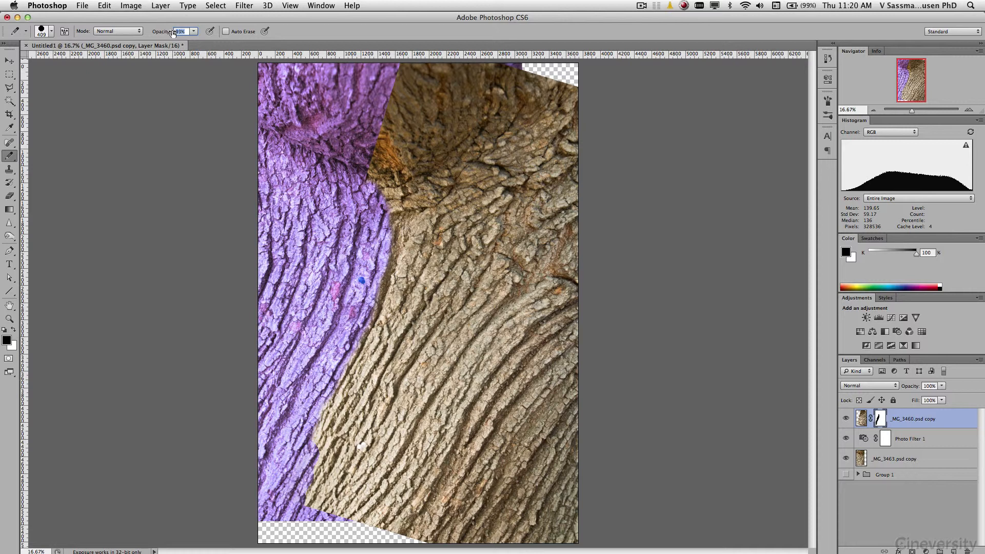
mouse_move(302, 402)
left_mouse_down()
mouse_move(311, 464)
mouse_move(354, 390)
mouse_move(387, 298)
mouse_move(395, 208)
mouse_move(406, 246)
mouse_move(398, 187)
left_mouse_up()
mouse_move(307, 486)
left_mouse_down()
mouse_move(339, 464)
mouse_move(343, 506)
mouse_move(361, 505)
mouse_move(363, 464)
mouse_move(350, 436)
mouse_move(360, 403)
mouse_move(342, 451)
mouse_move(340, 435)
mouse_move(384, 391)
mouse_move(404, 350)
mouse_move(402, 361)
mouse_move(376, 384)
mouse_move(368, 361)
mouse_move(425, 218)
mouse_move(412, 220)
mouse_move(389, 278)
left_mouse_up()
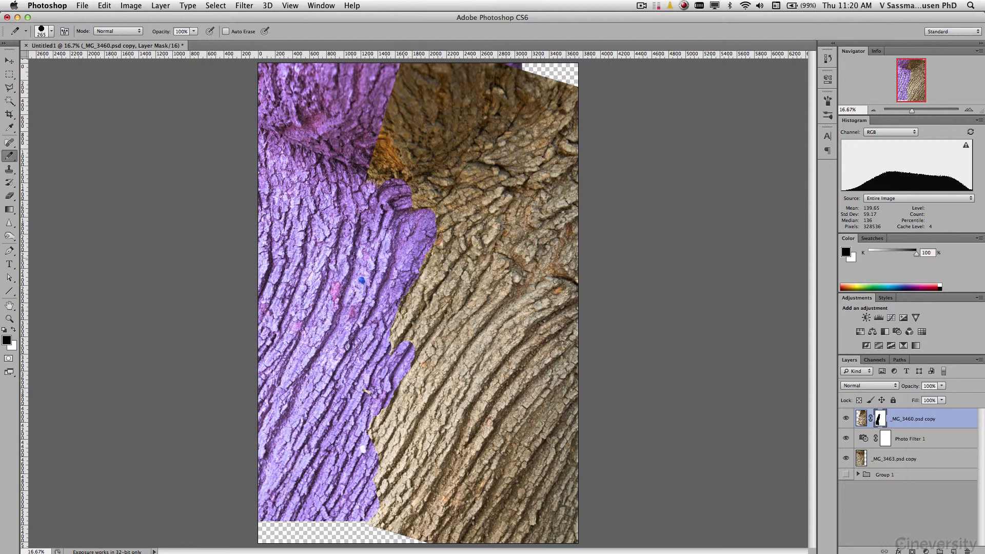
Step: Shape the lower part of the pencil mask along the bark grooves and check the blend with Photo Filter 1 temporarily hidden
left_click_drag(368, 427, 373, 420)
mouse_move(365, 493)
left_mouse_down()
mouse_move(408, 416)
mouse_move(382, 470)
left_mouse_up()
mouse_move(406, 435)
left_mouse_down()
mouse_move(448, 362)
mouse_move(415, 430)
mouse_move(423, 391)
mouse_move(413, 402)
mouse_move(420, 394)
mouse_move(388, 475)
mouse_move(419, 408)
left_mouse_up()
key("x")
key("x")
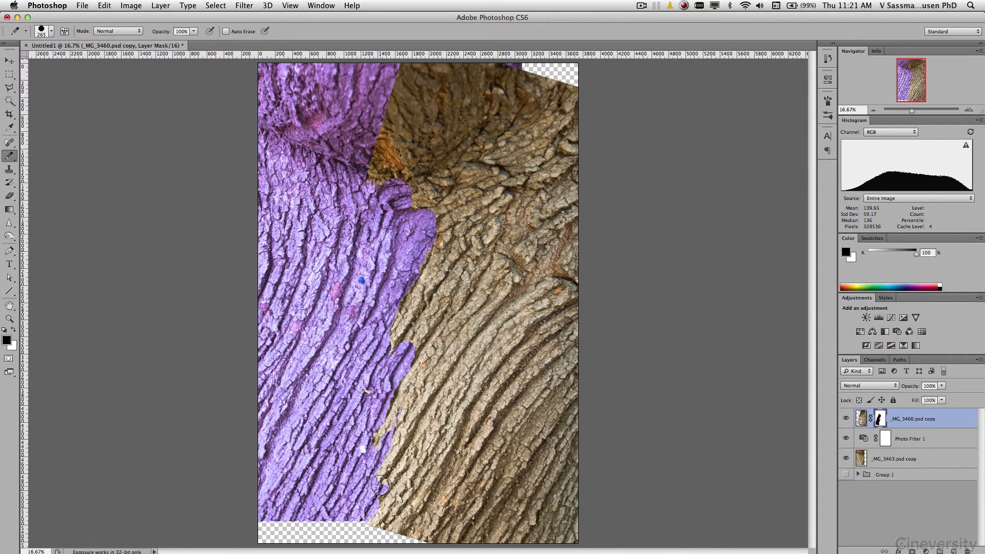
left_click(847, 439)
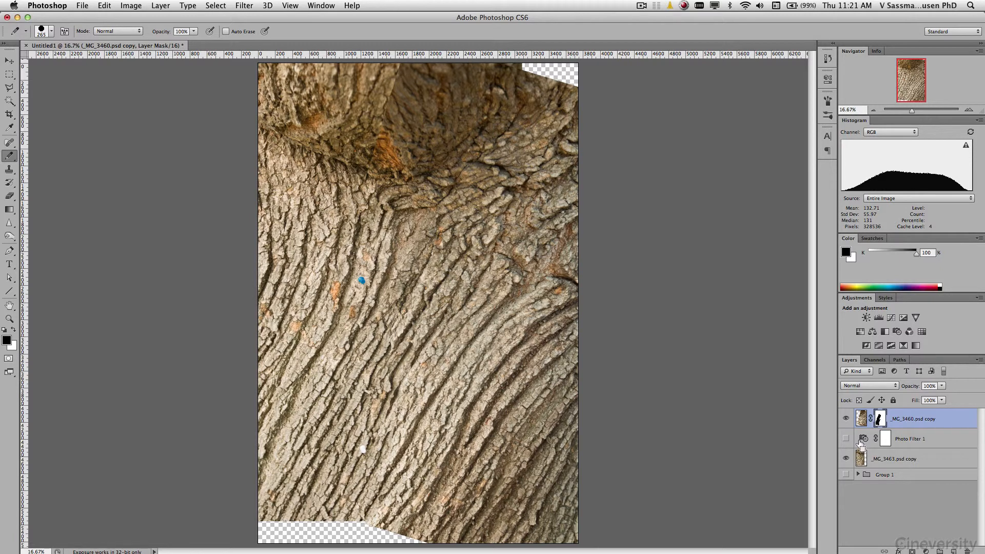
left_click(847, 439)
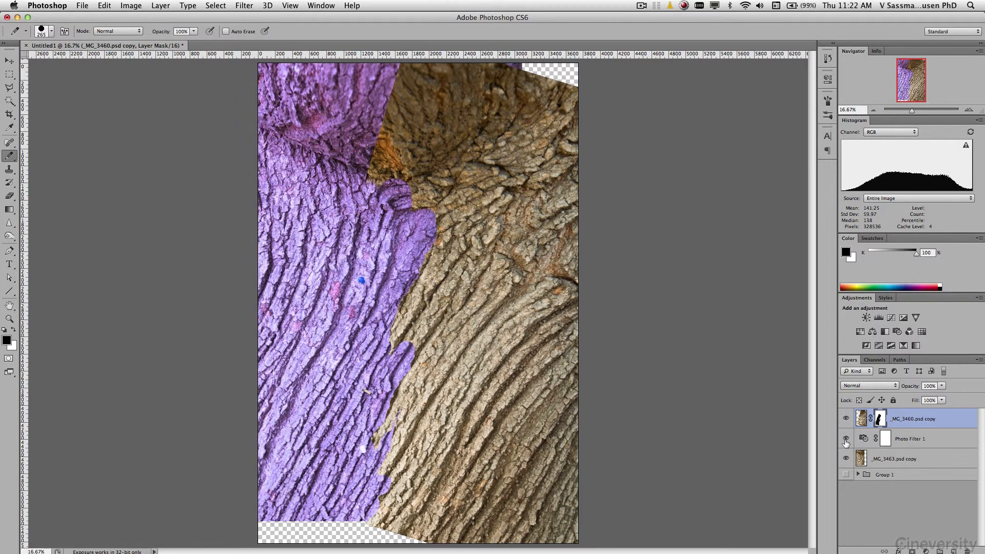
Step: Return to the Brush tool at 106 px and mask the middle of the seam in black along the bark ridges
left_click(969, 110)
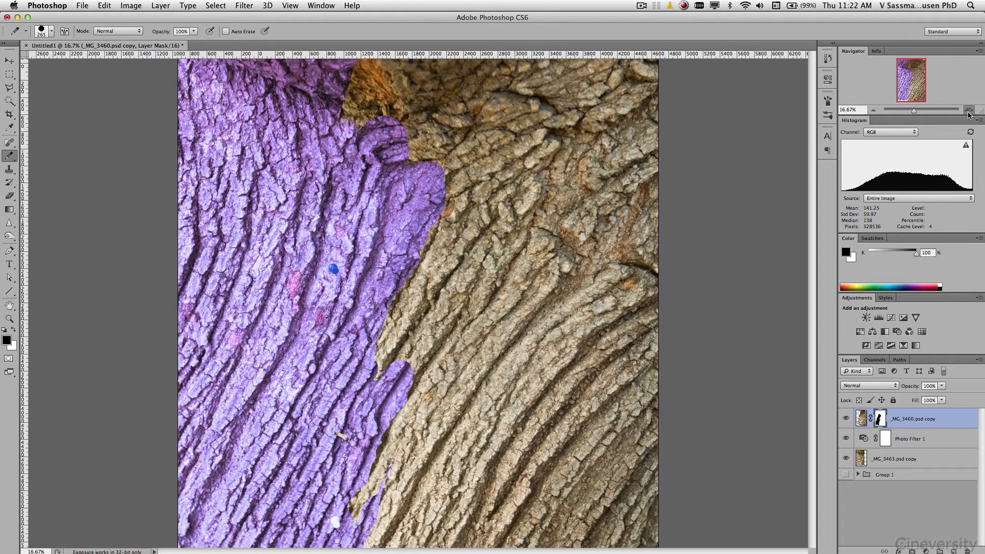
left_click(970, 110)
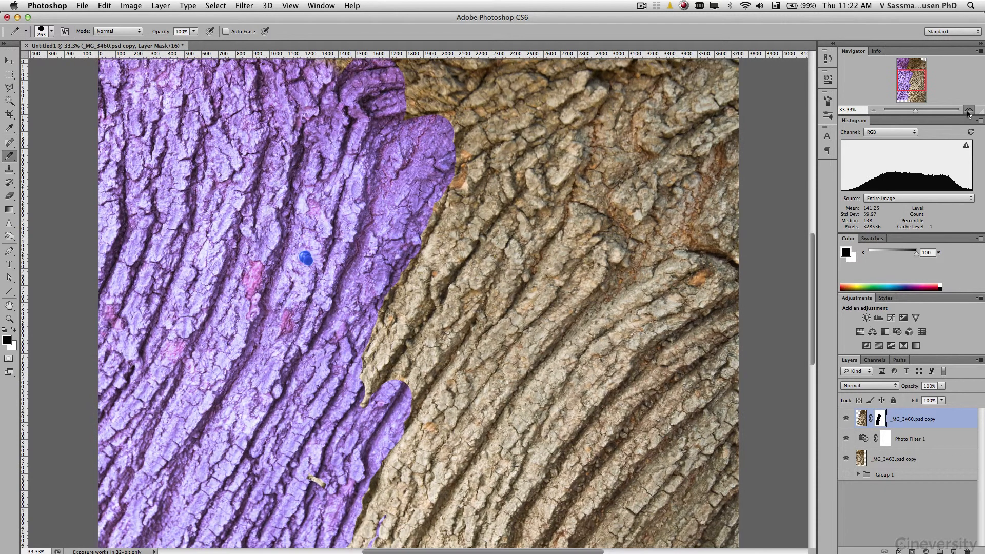
left_click(968, 111)
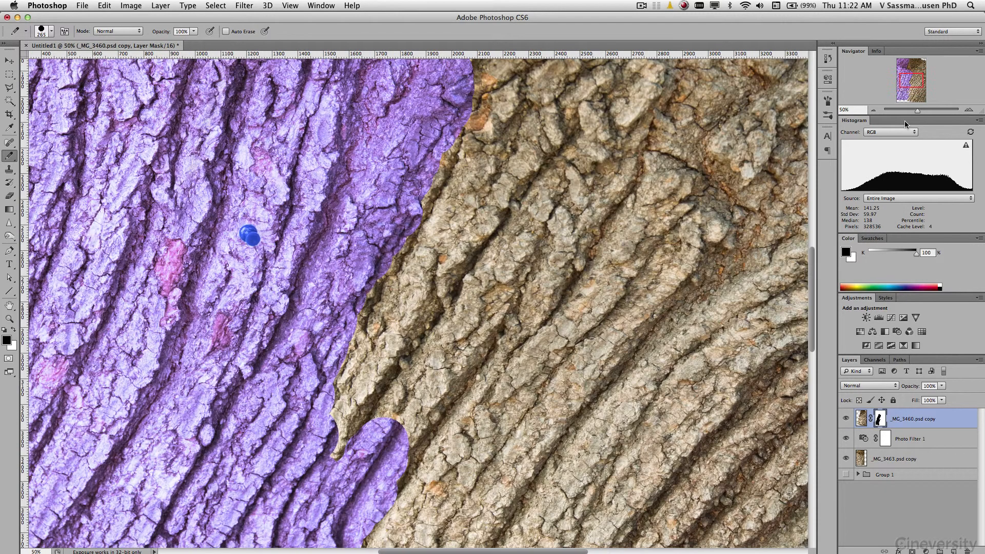
left_click(10, 156)
left_click(49, 152)
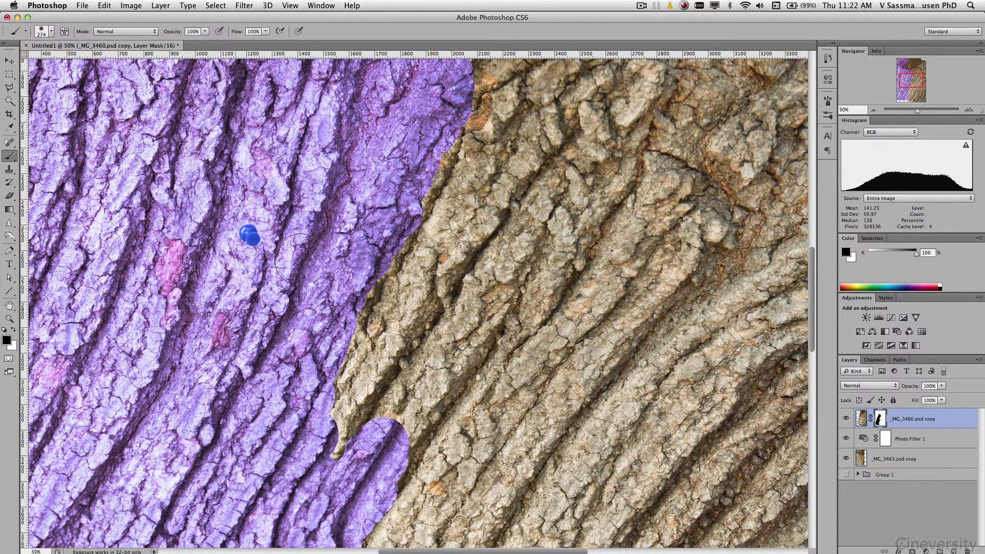
left_click_drag(414, 363, 391, 362)
left_click(390, 412)
mouse_move(390, 413)
left_mouse_down()
mouse_move(475, 291)
mouse_move(379, 399)
mouse_move(405, 343)
mouse_move(358, 417)
mouse_move(376, 374)
mouse_move(340, 452)
mouse_move(347, 445)
mouse_move(336, 423)
mouse_move(370, 342)
mouse_move(353, 370)
mouse_move(393, 304)
mouse_move(403, 259)
mouse_move(367, 306)
mouse_move(363, 338)
mouse_move(379, 343)
mouse_move(431, 304)
mouse_move(436, 282)
mouse_move(422, 297)
mouse_move(414, 260)
mouse_move(450, 195)
mouse_move(443, 206)
mouse_move(461, 128)
mouse_move(482, 130)
mouse_move(472, 74)
mouse_move(477, 165)
mouse_move(497, 115)
left_mouse_up()
left_click_drag(499, 110, 497, 98)
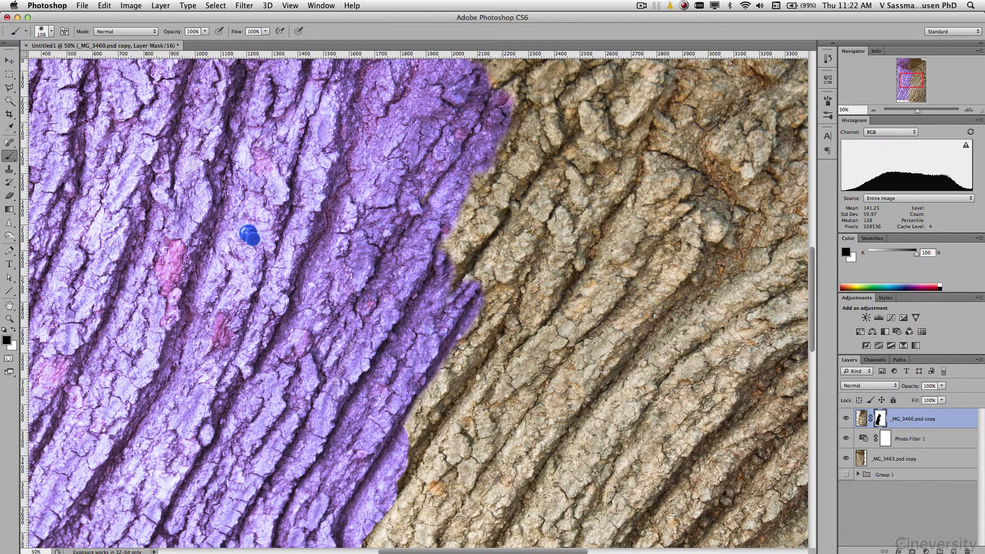
Step: Paint white on the mask to restore _MG_3460.psd copy along the groove in the seam's lower middle
key("x")
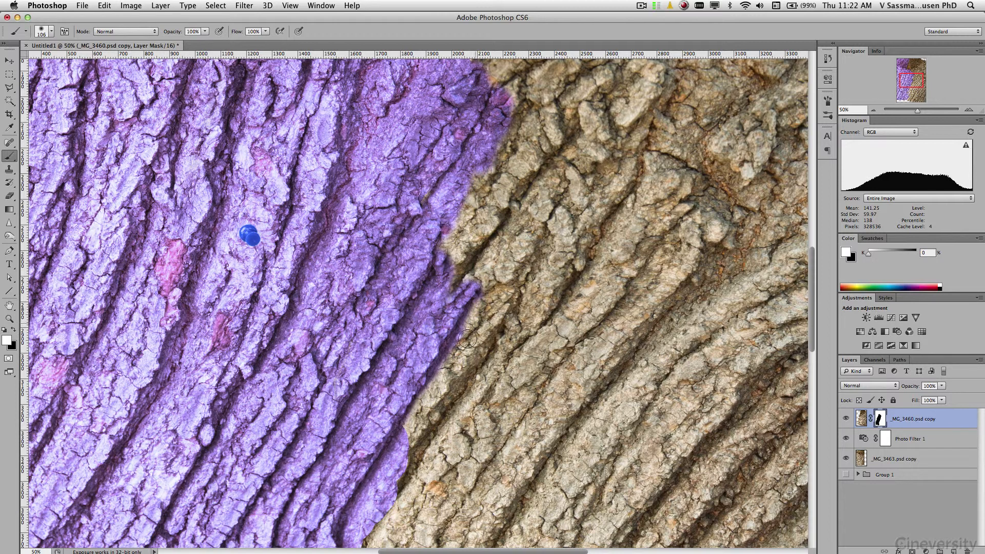
mouse_move(413, 442)
left_mouse_down()
mouse_move(400, 442)
mouse_move(365, 526)
mouse_move(370, 515)
left_mouse_up()
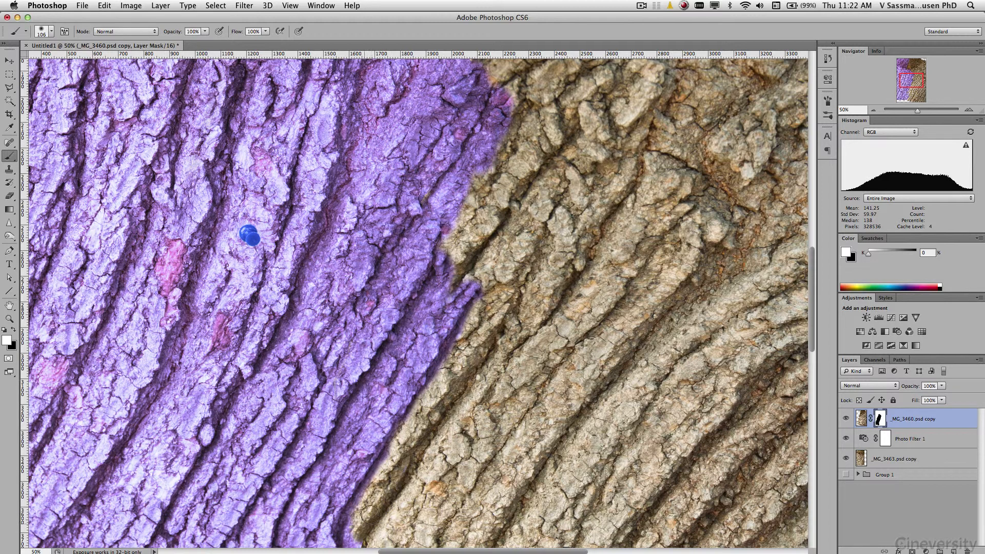
left_click_drag(437, 449, 453, 213)
mouse_move(380, 283)
left_mouse_down()
mouse_move(349, 381)
mouse_move(361, 355)
mouse_move(338, 318)
mouse_move(358, 354)
mouse_move(344, 313)
mouse_move(357, 335)
mouse_move(362, 312)
mouse_move(353, 345)
mouse_move(357, 294)
mouse_move(360, 325)
mouse_move(328, 389)
mouse_move(364, 406)
mouse_move(348, 394)
mouse_move(333, 423)
mouse_move(376, 313)
left_mouse_up()
key("x")
key("x")
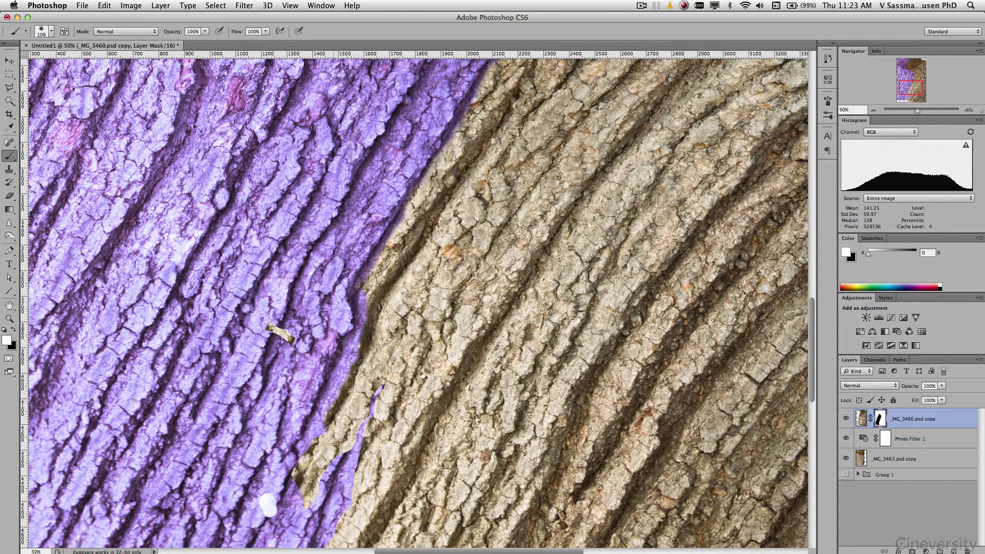
Step: Paint black with a 66 px brush along the narrow lower groove, then soften its edge at 45% opacity
key("x")
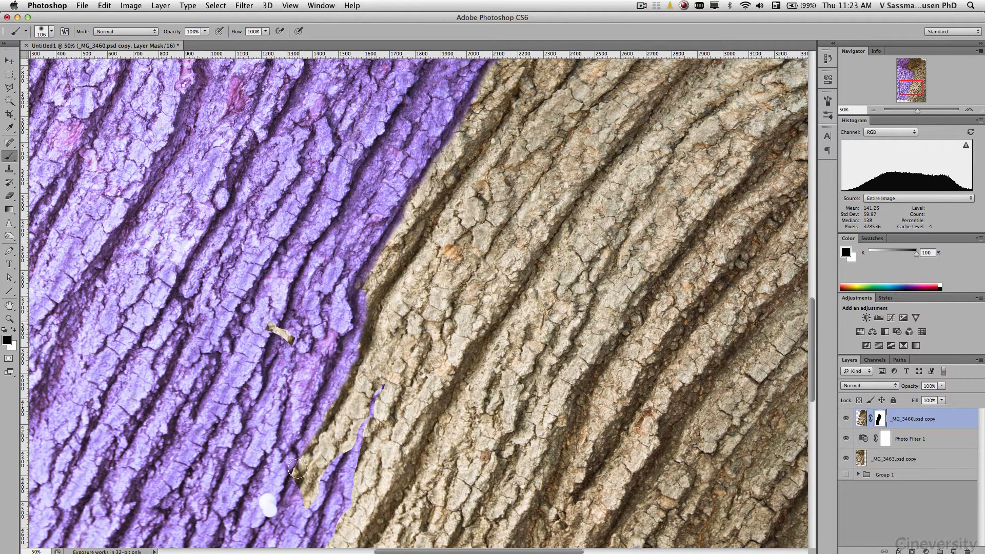
mouse_move(311, 445)
left_mouse_down()
mouse_move(295, 490)
mouse_move(349, 454)
mouse_move(364, 410)
mouse_move(354, 428)
left_mouse_up()
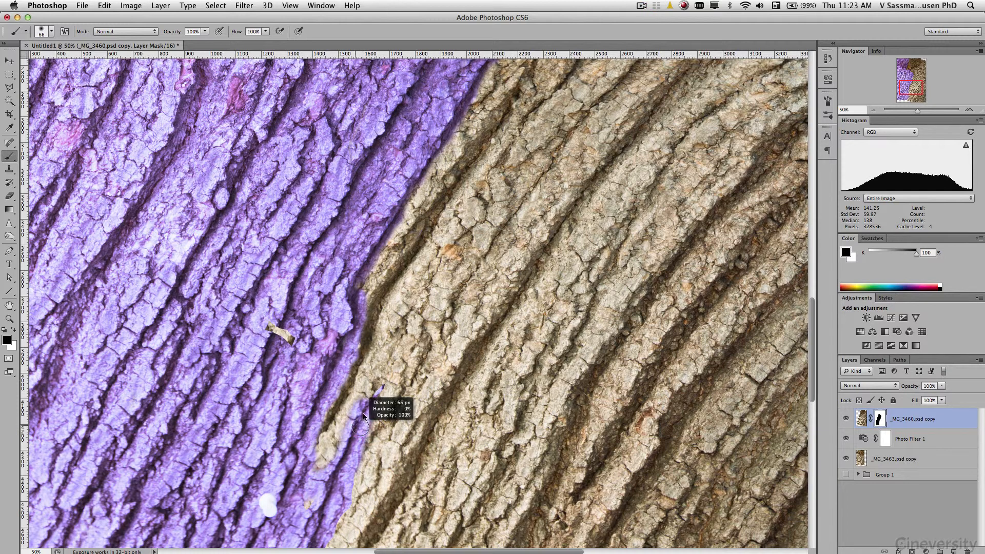
mouse_move(372, 388)
left_mouse_down()
mouse_move(378, 383)
mouse_move(382, 396)
mouse_move(395, 336)
mouse_move(331, 545)
left_mouse_up()
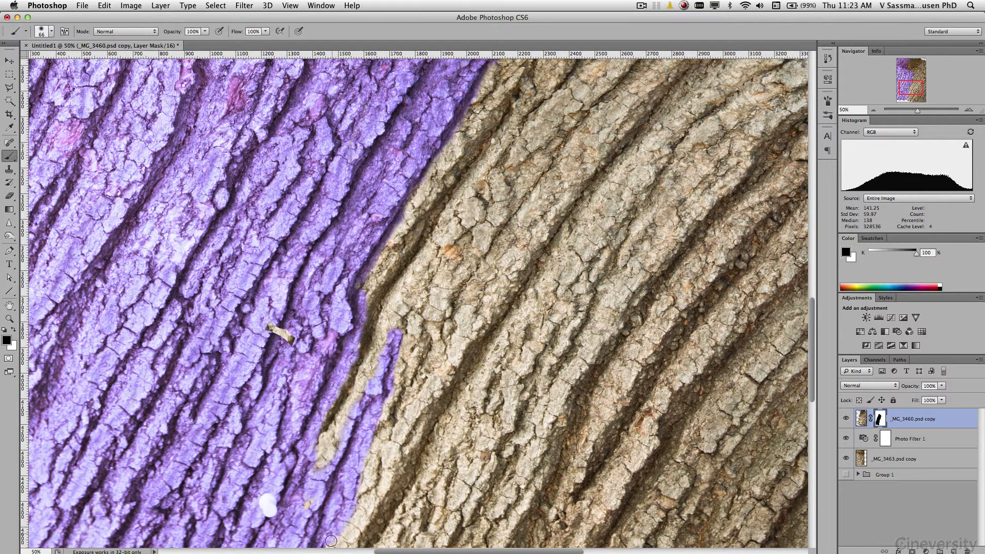
left_click_drag(175, 34, 143, 36)
mouse_move(369, 468)
left_mouse_down()
mouse_move(407, 320)
mouse_move(367, 399)
left_mouse_up()
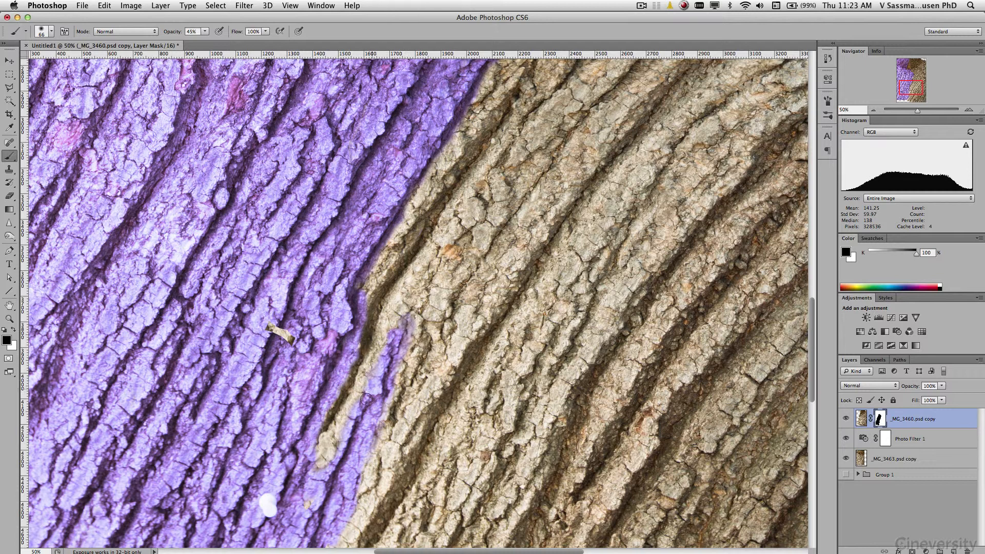
Step: Dab black at 45% opacity over the leftover specks of the upper photo near the white pin
left_click(307, 505)
left_click(306, 500)
left_click(281, 334)
left_click_drag(266, 353, 281, 310)
left_click(267, 501)
Step: Mask the jagged seam edge just above the bottom of the photos with the 45% opacity brush
scroll(533, 366, "down", 8)
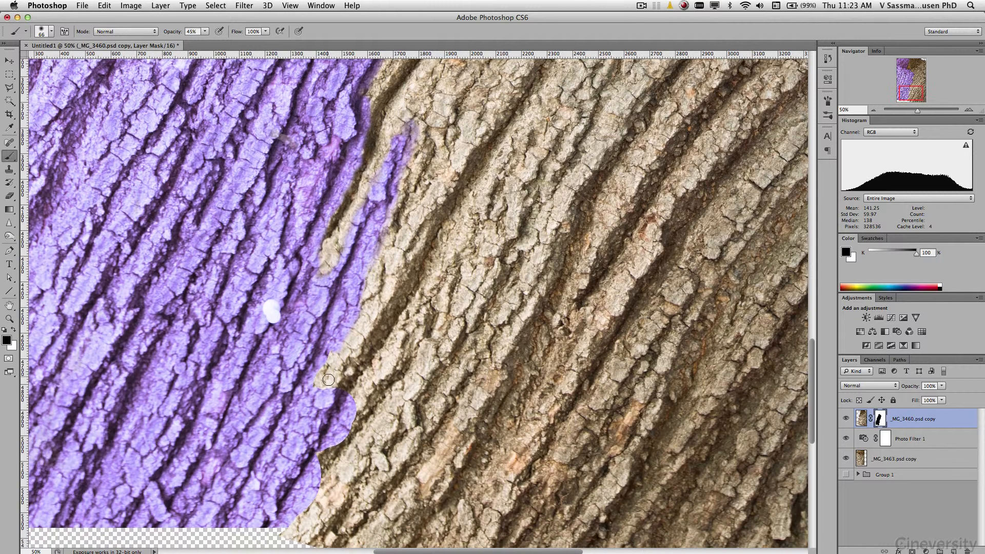
mouse_move(328, 381)
left_mouse_down()
mouse_move(331, 354)
mouse_move(329, 367)
left_mouse_up()
left_click_drag(348, 401, 294, 527)
mouse_move(319, 471)
left_mouse_down()
mouse_move(346, 423)
mouse_move(319, 474)
mouse_move(349, 426)
mouse_move(339, 451)
left_mouse_up()
Step: Raise the brush opacity to 98%, extend the mask along the bottom seam, and touch up the narrow groove in white
left_click_drag(170, 34, 233, 29)
mouse_move(362, 425)
left_mouse_down()
mouse_move(348, 447)
mouse_move(365, 414)
mouse_move(297, 530)
mouse_move(307, 520)
left_mouse_up()
mouse_move(312, 383)
left_mouse_down()
mouse_move(329, 357)
mouse_move(340, 399)
mouse_move(367, 362)
left_mouse_up()
key("x")
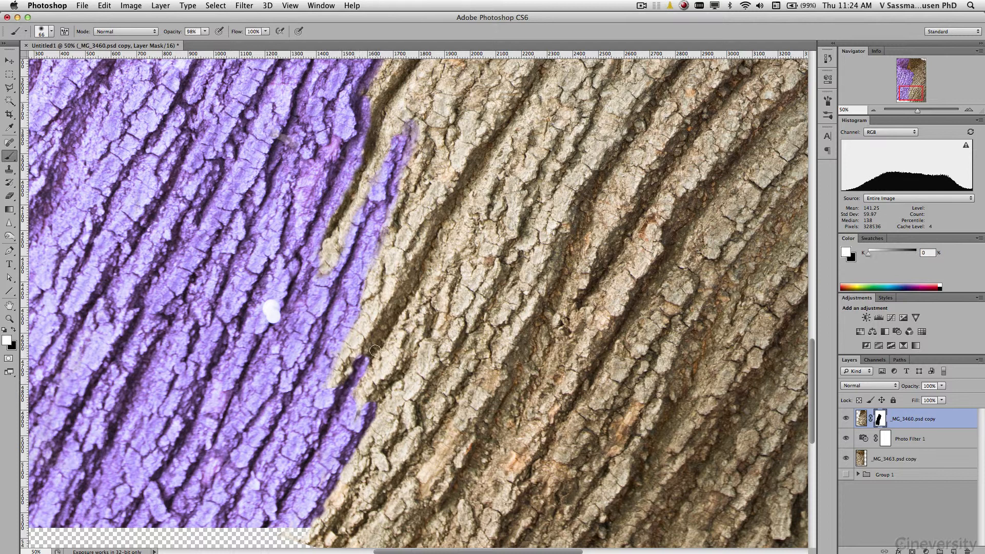
left_click_drag(366, 357, 370, 358)
Step: Hide the Photo Filter 1 layer and review the stitched bark at 25% zoom
left_click(846, 438)
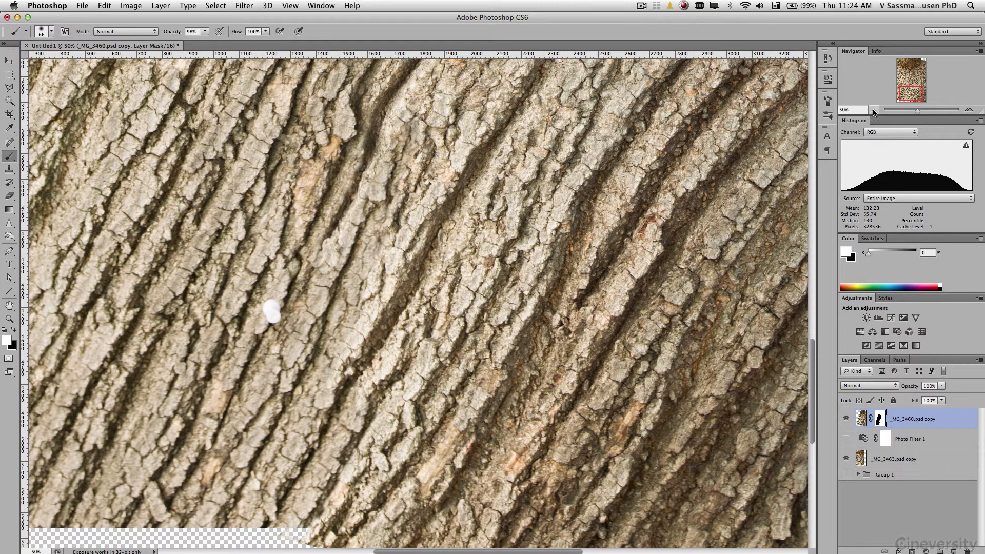
left_click(873, 111)
left_click(874, 111)
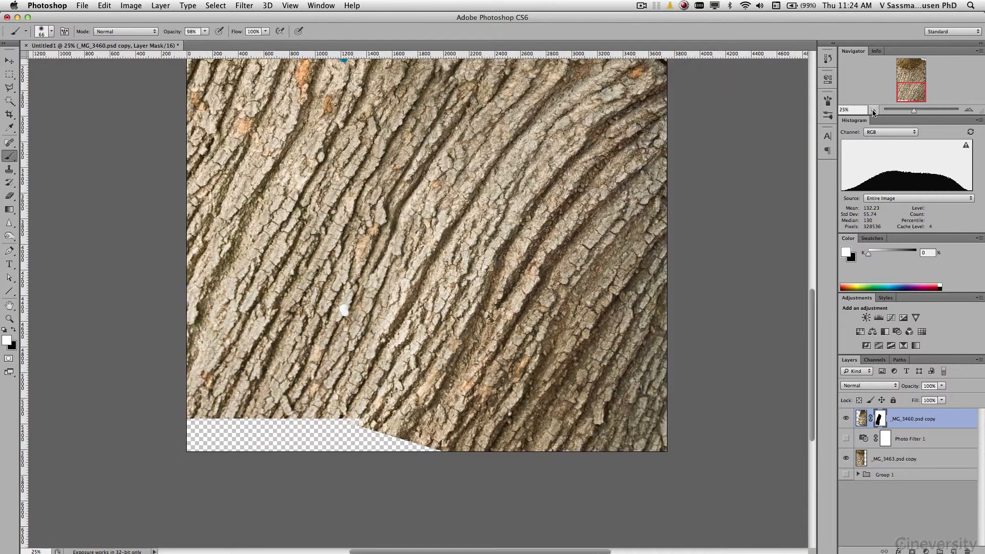
mouse_move(485, 200)
left_mouse_down()
mouse_move(468, 335)
mouse_move(457, 310)
left_mouse_up()
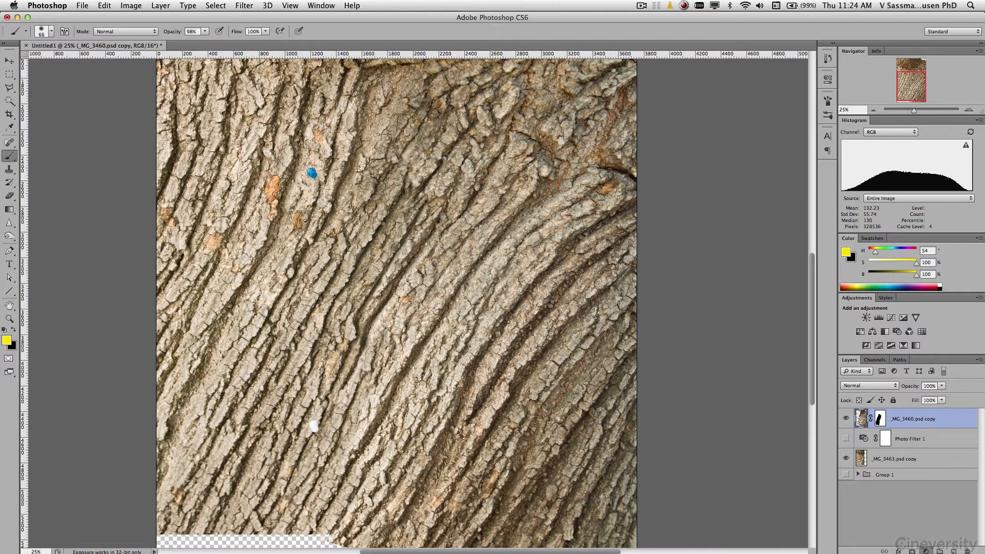
Step: Add a Curves adjustment clipped to the _MG_3460.psd copy layer, brighten the midtones from input 118 to output 126, and set its opacity to 69%
left_click(928, 553)
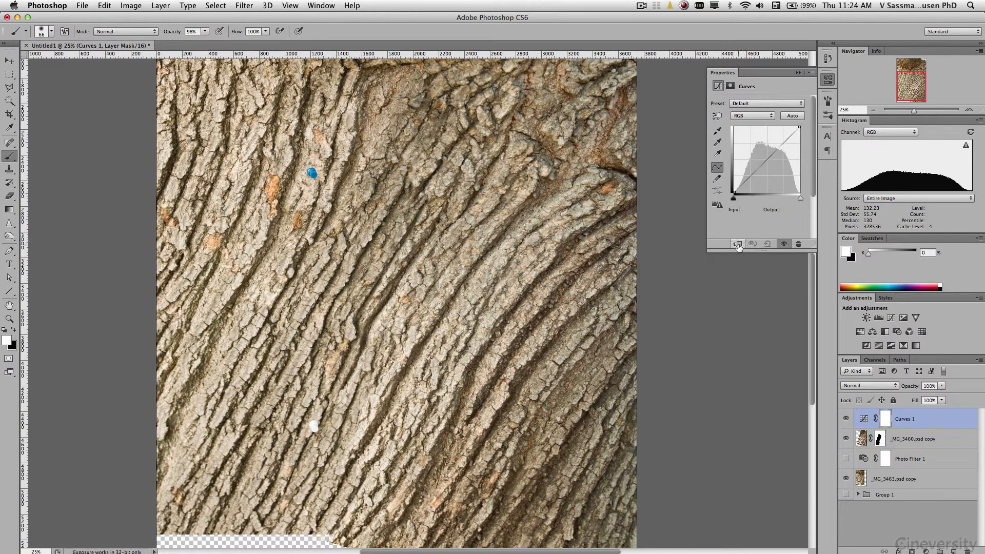
left_click(741, 245)
mouse_move(765, 160)
left_mouse_down()
mouse_move(778, 181)
mouse_move(768, 161)
left_mouse_up()
left_click_drag(914, 388, 897, 390)
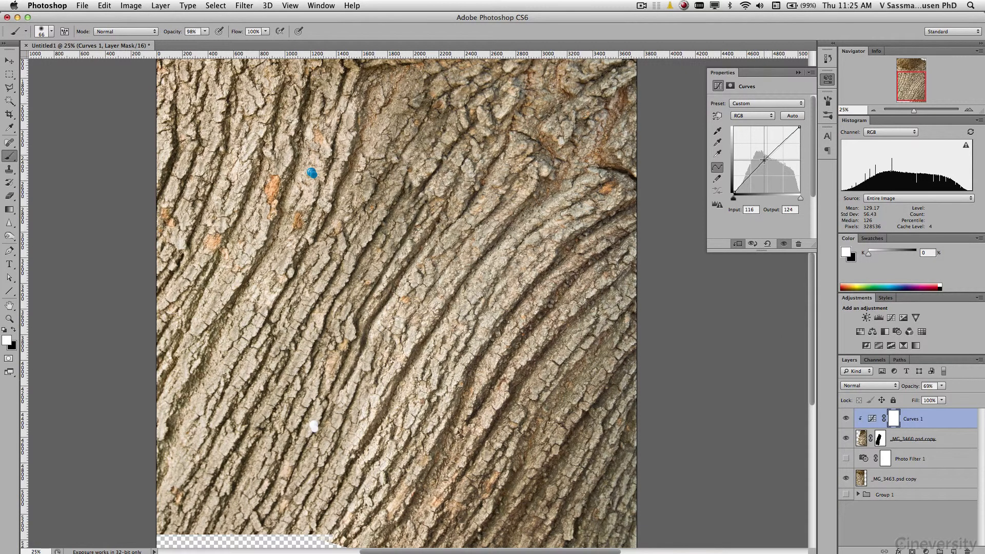
left_click_drag(763, 160, 764, 160)
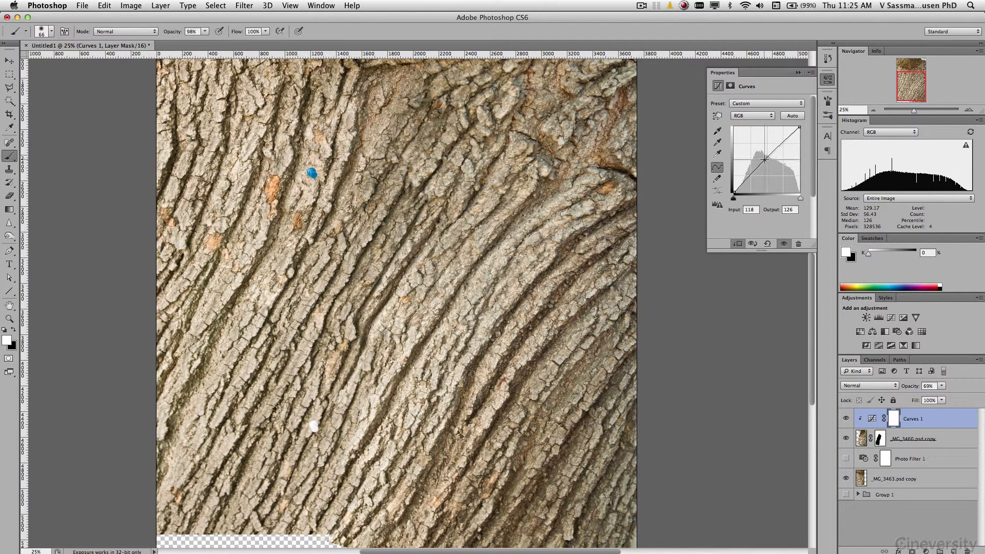
Step: Display the Info colour read-outs and select the _MG_3460.psd copy and _MG_3463.psd copy images in turn to compare their colours
left_click(876, 50)
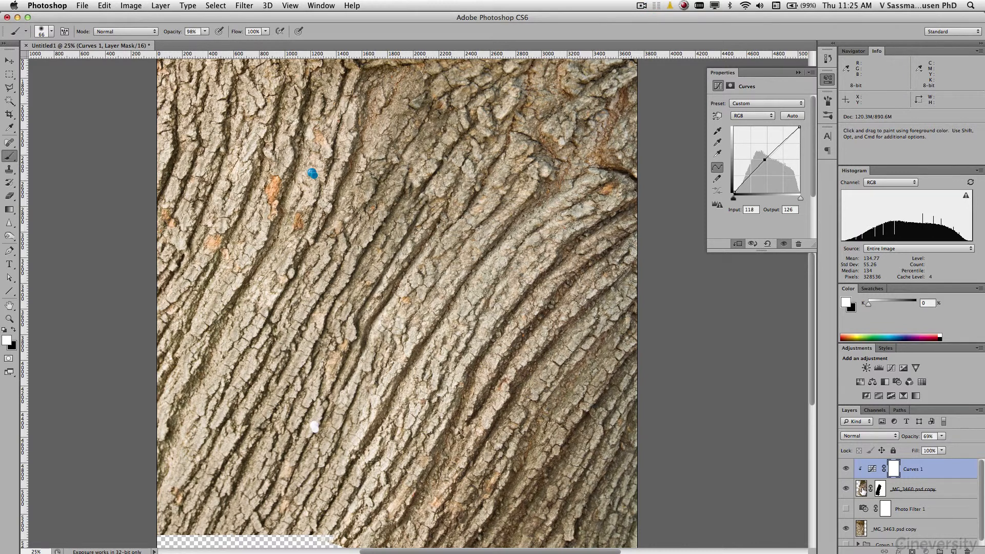
left_click(862, 490)
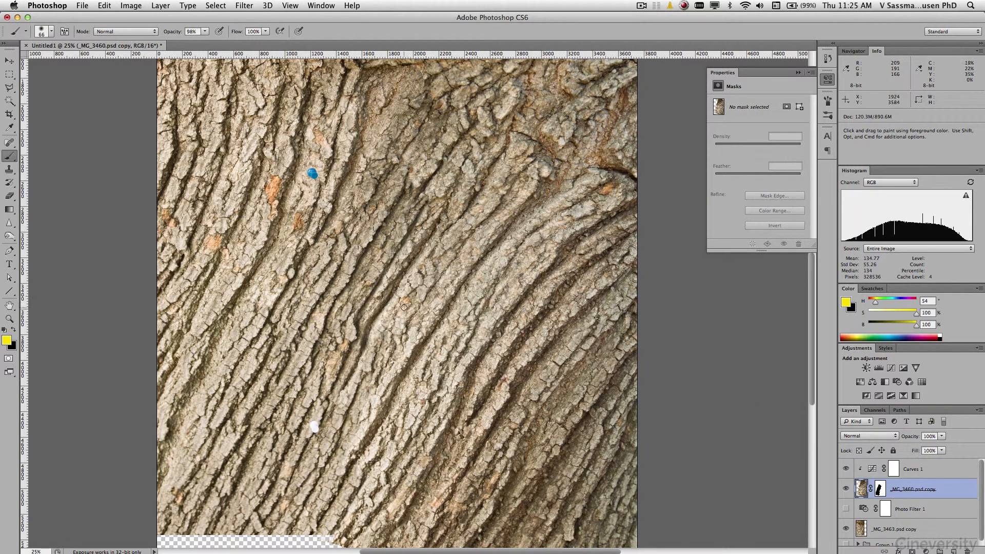
left_click(861, 534)
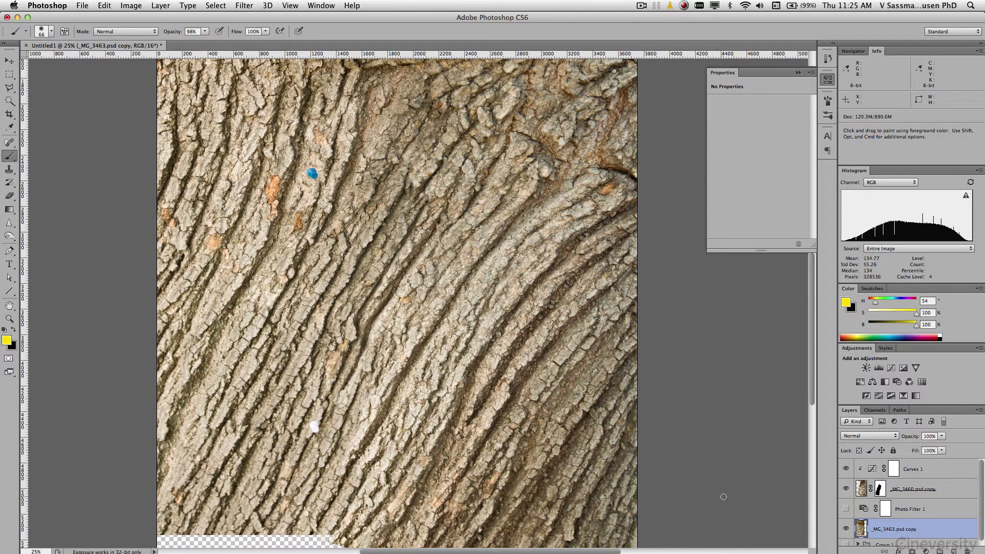
key("super+shift")
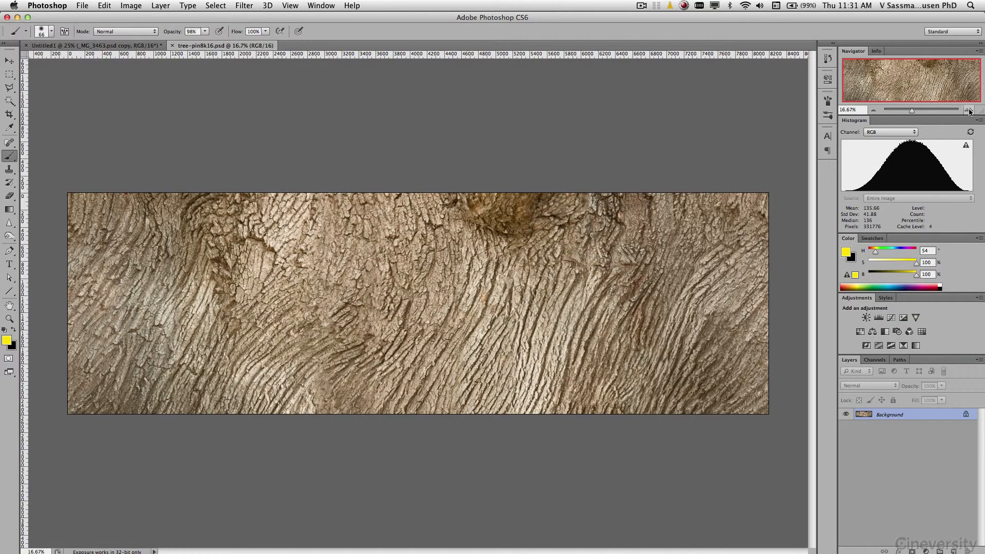
Step: Examine the stitched bark texture tree-pin8k16.psd at up to 200% zoom, checking the grooves and blended seams in its centre and lower-left area
left_click(969, 111)
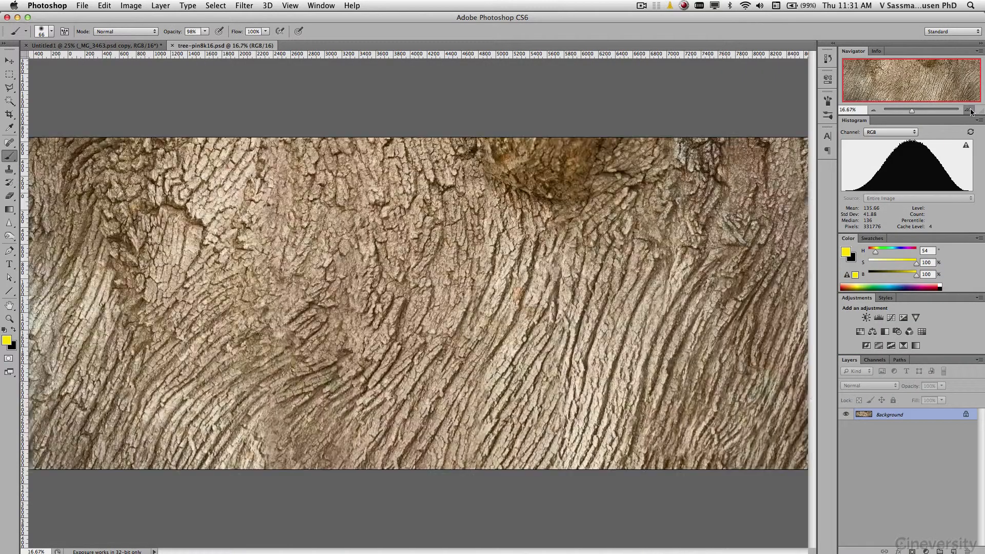
left_click(969, 111)
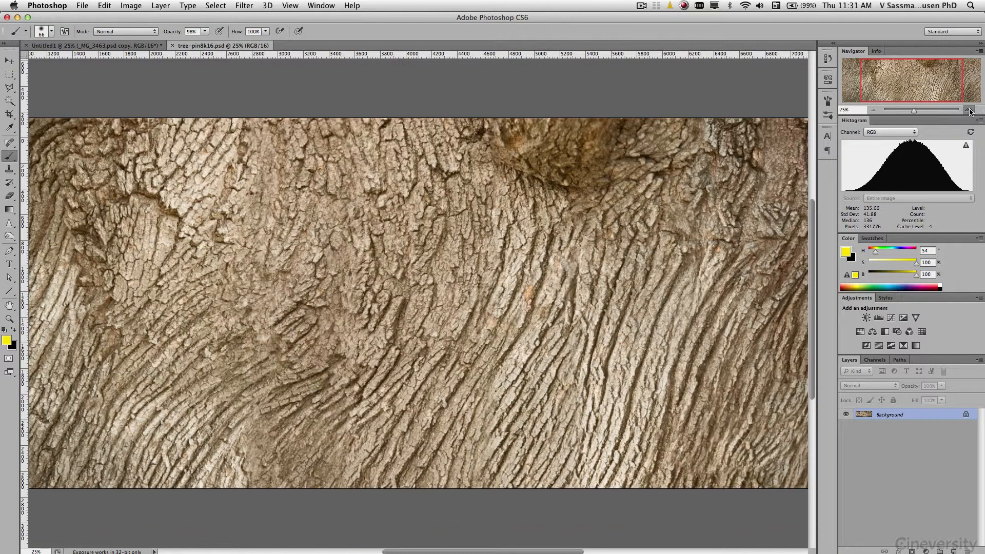
left_click(969, 111)
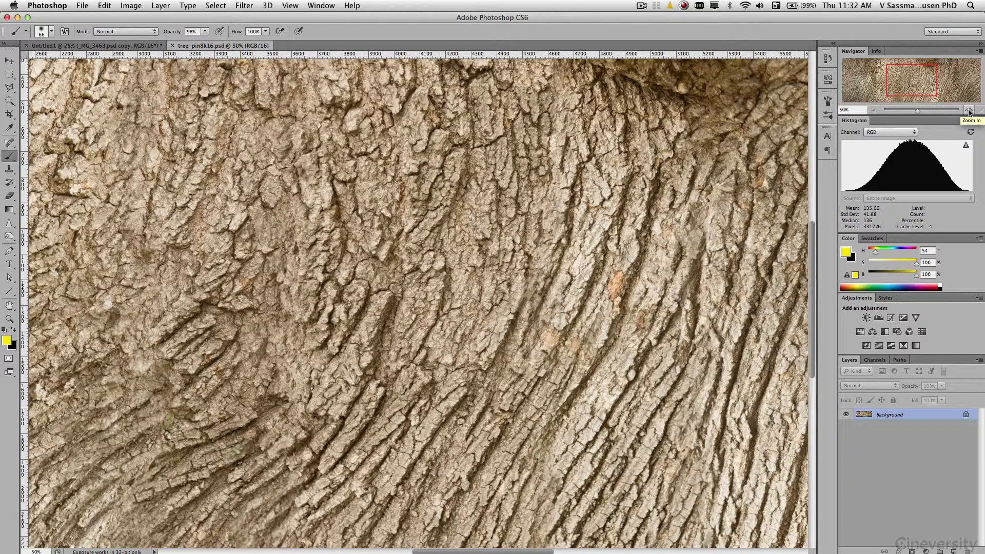
left_click(969, 110)
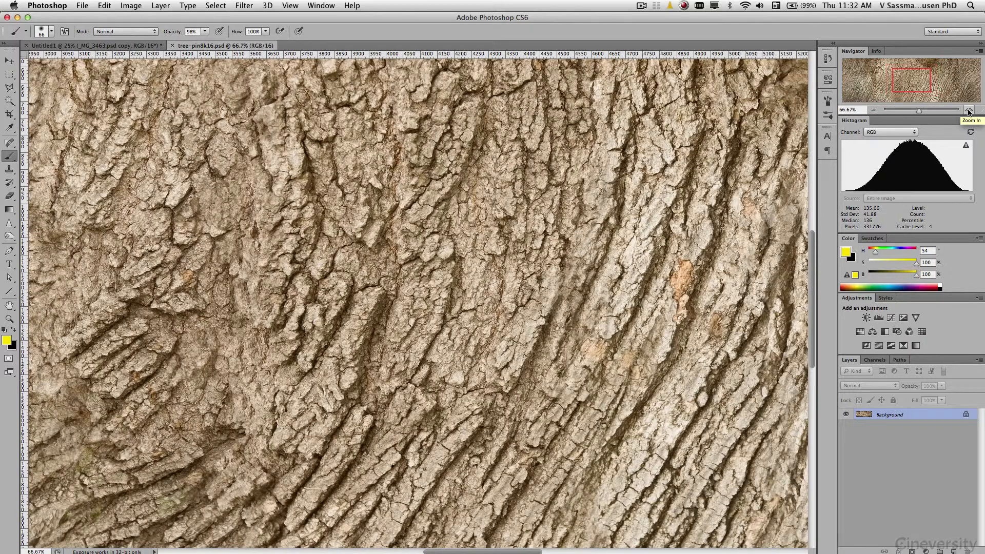
left_click(970, 111)
left_click(969, 111)
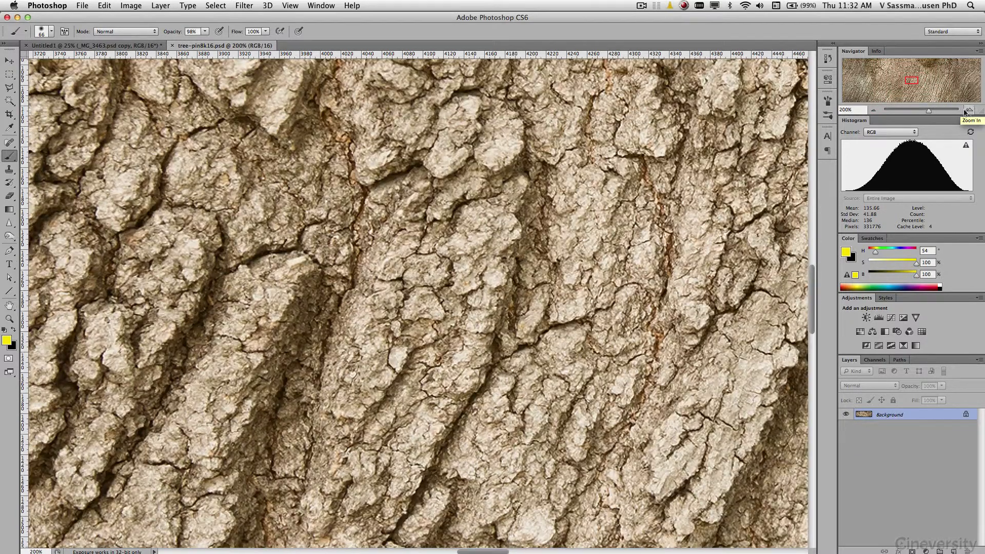
left_click(874, 111)
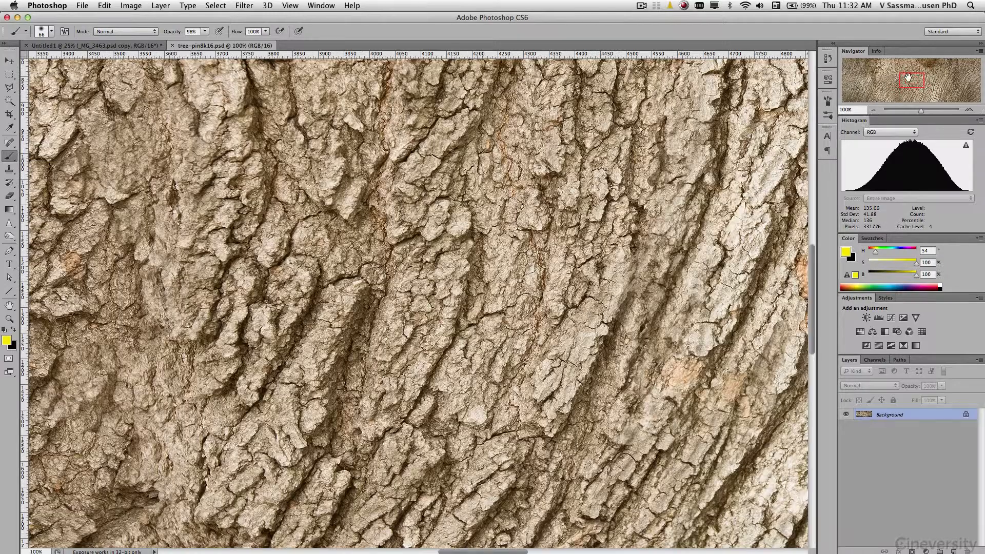
left_click_drag(908, 77, 873, 87)
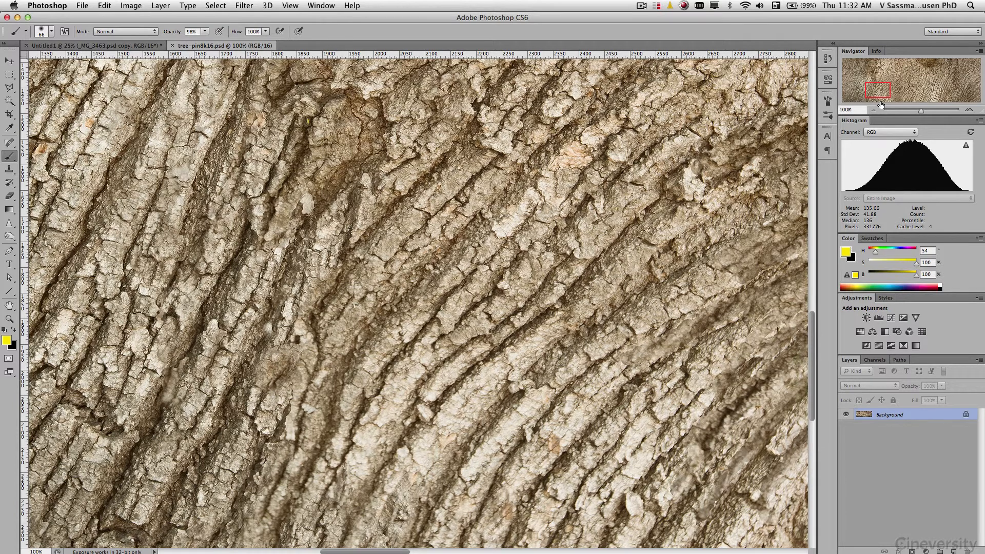
left_click(872, 110)
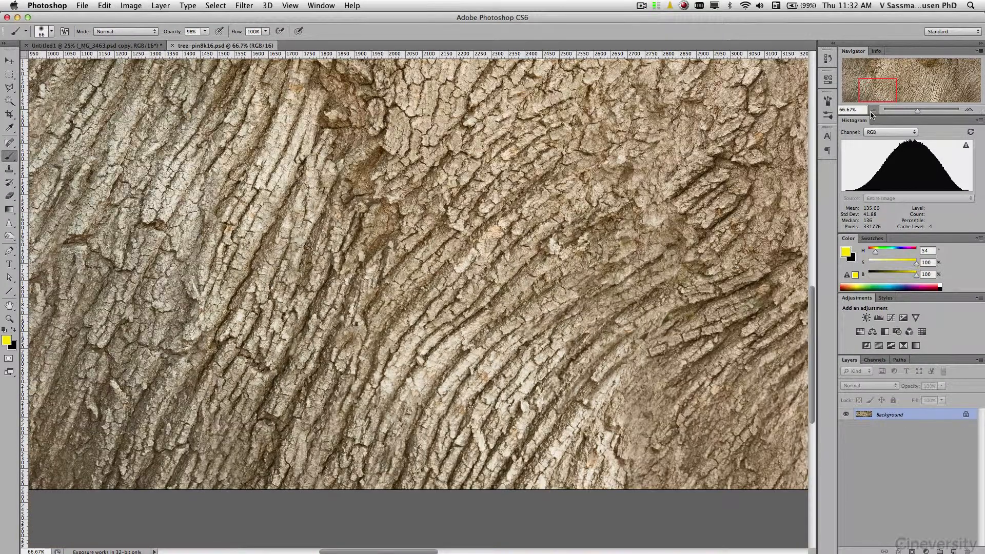
left_click(871, 111)
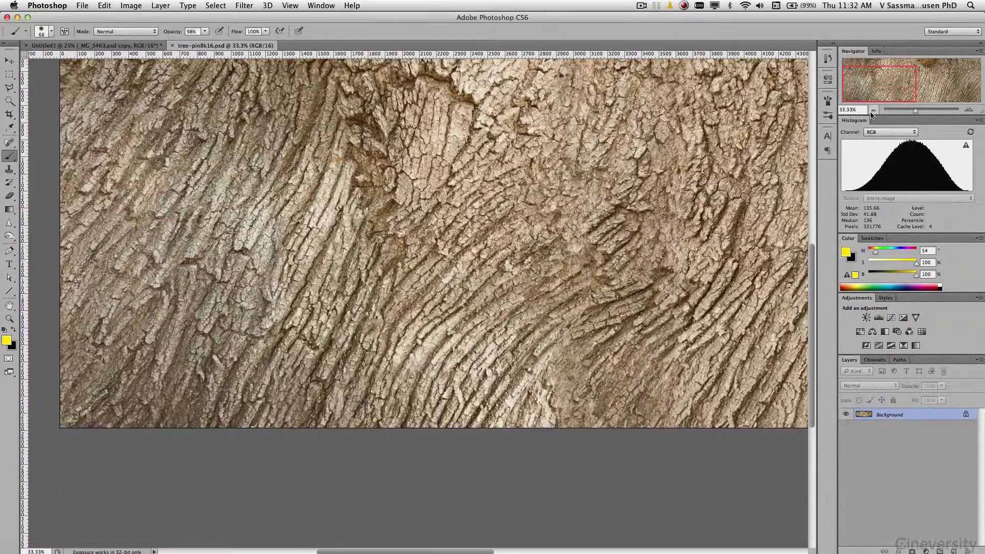